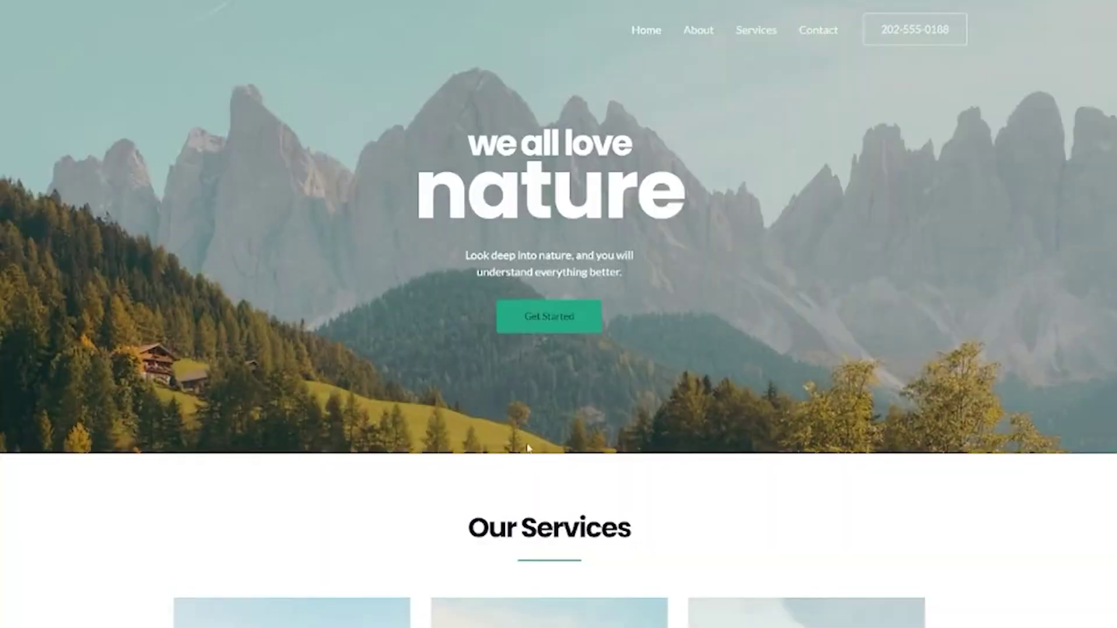
scroll(527, 447, down, 15)
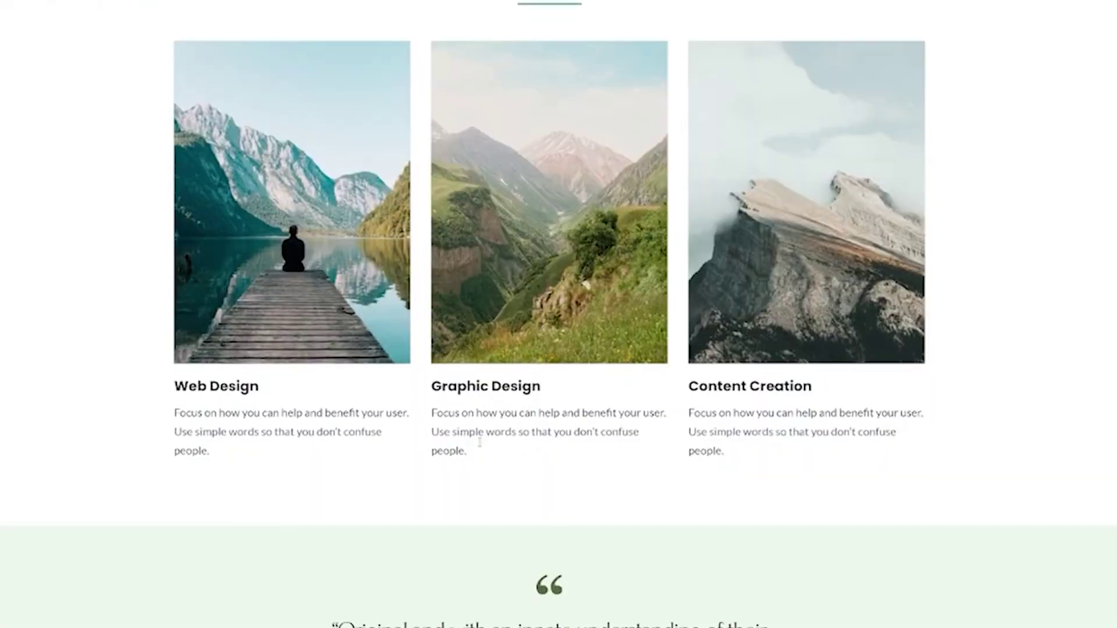
scroll(476, 459, down, 9)
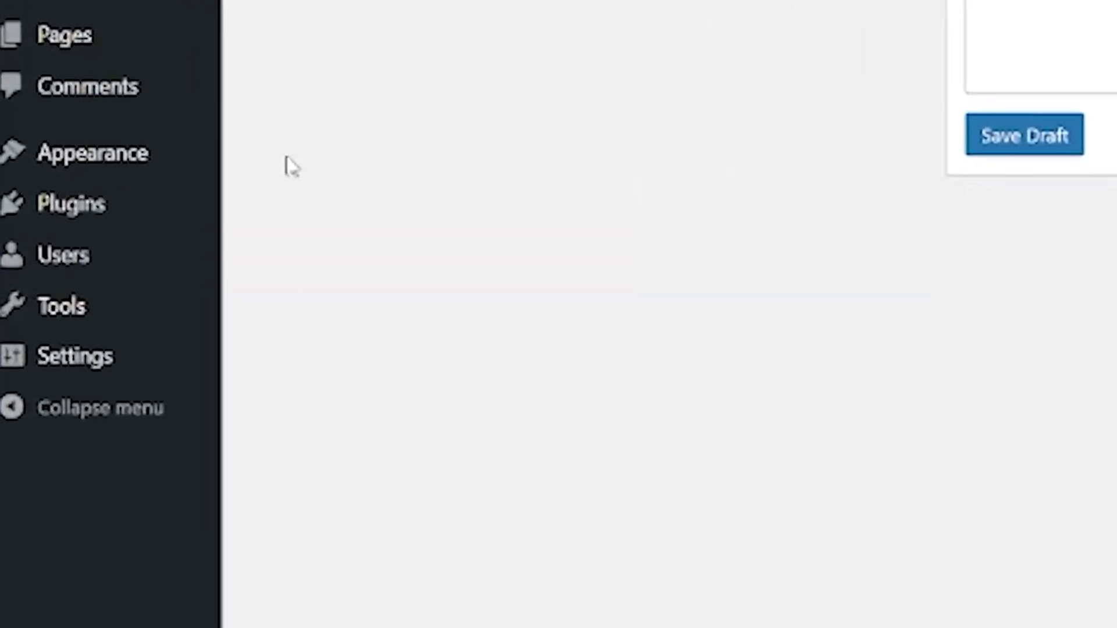
- Open the site's themes, go to the WordPress.org theme catalog and browse the popular themes
mouse_move(128, 158)
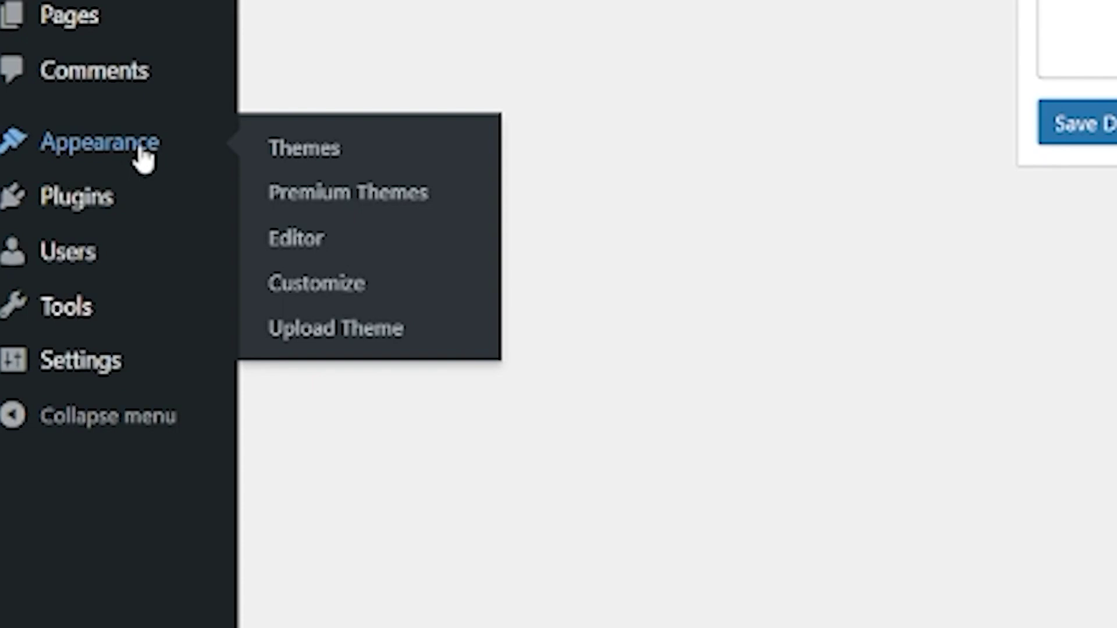
click(336, 163)
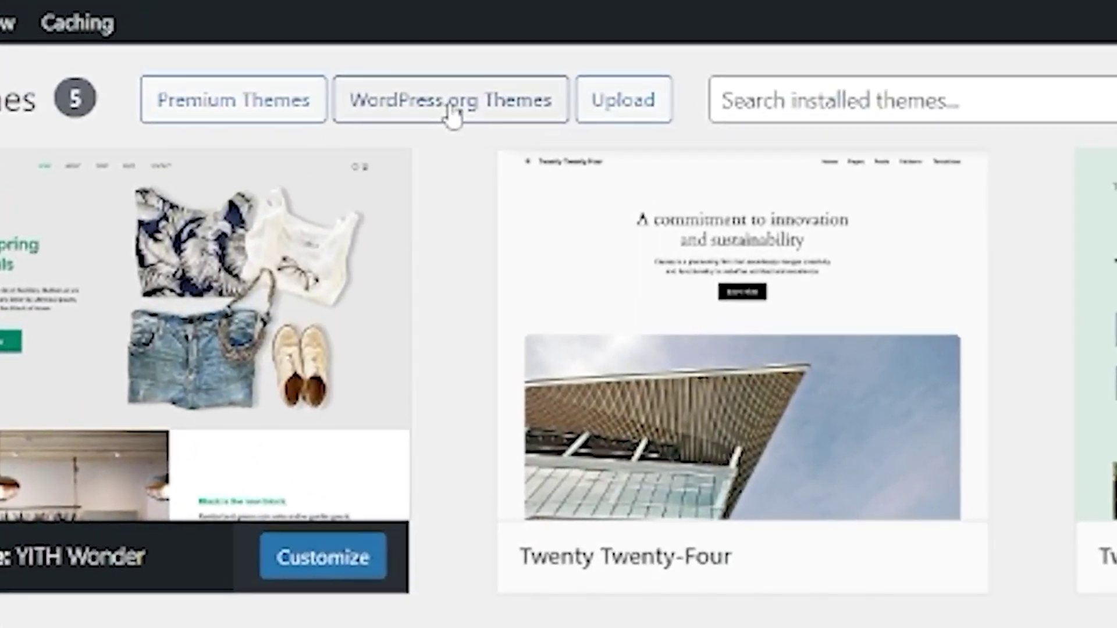
click(453, 116)
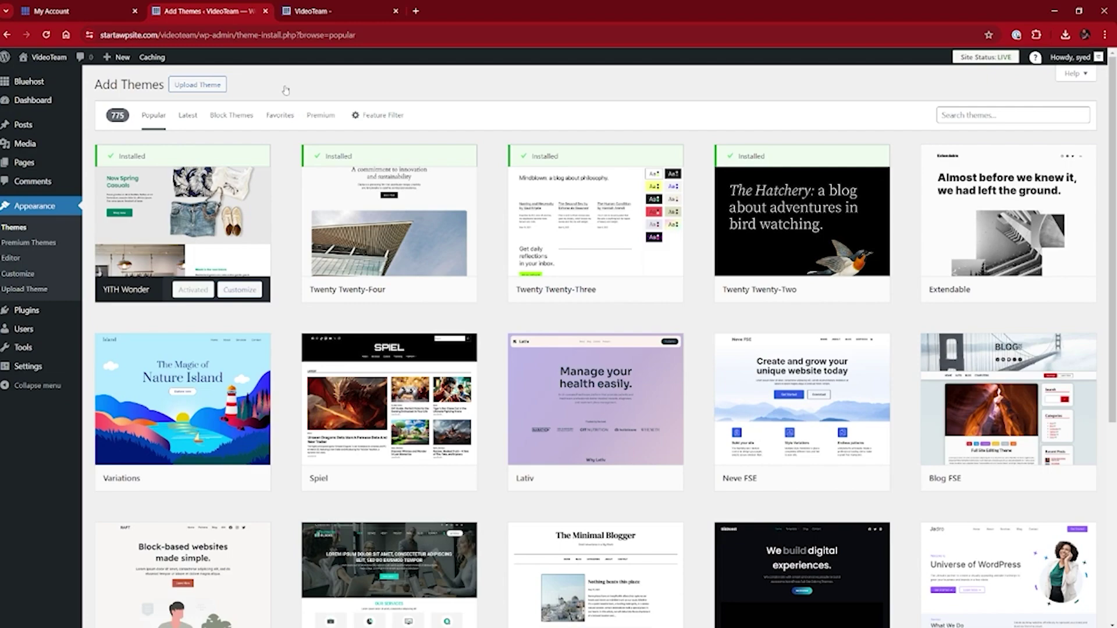
scroll(454, 288, down, 8)
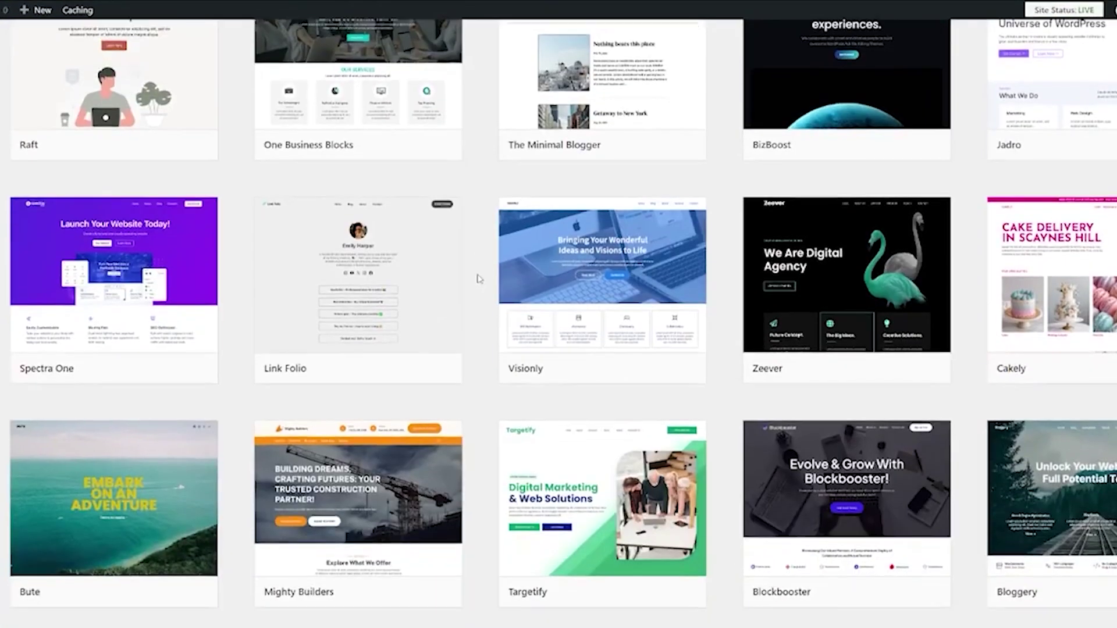
scroll(478, 279, down, 4)
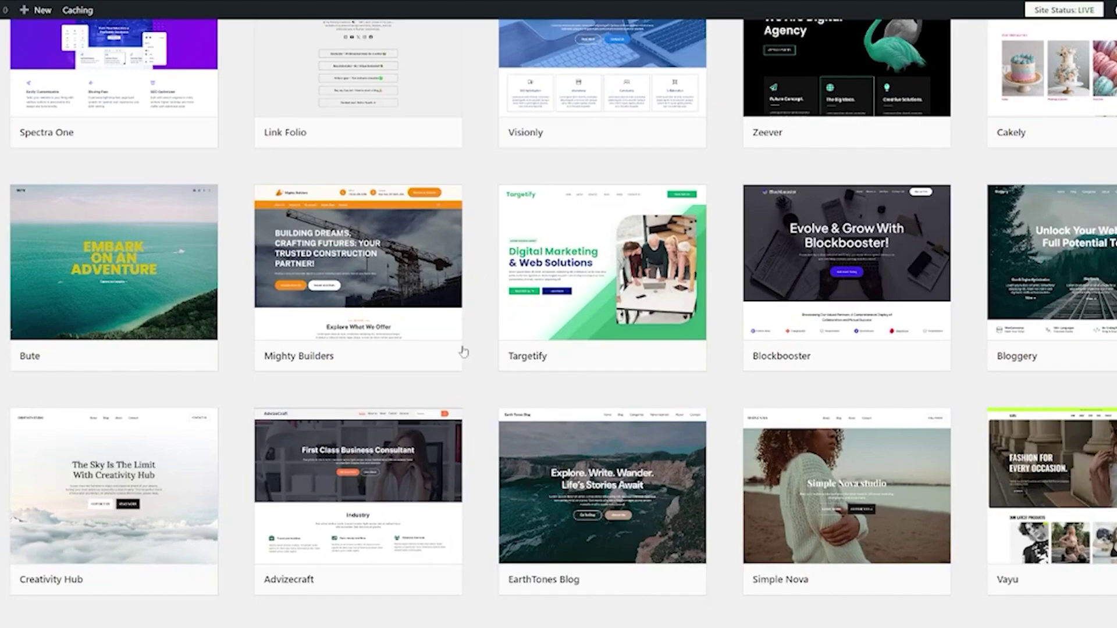
mouse_move(462, 364)
scroll(462, 364, up, 15)
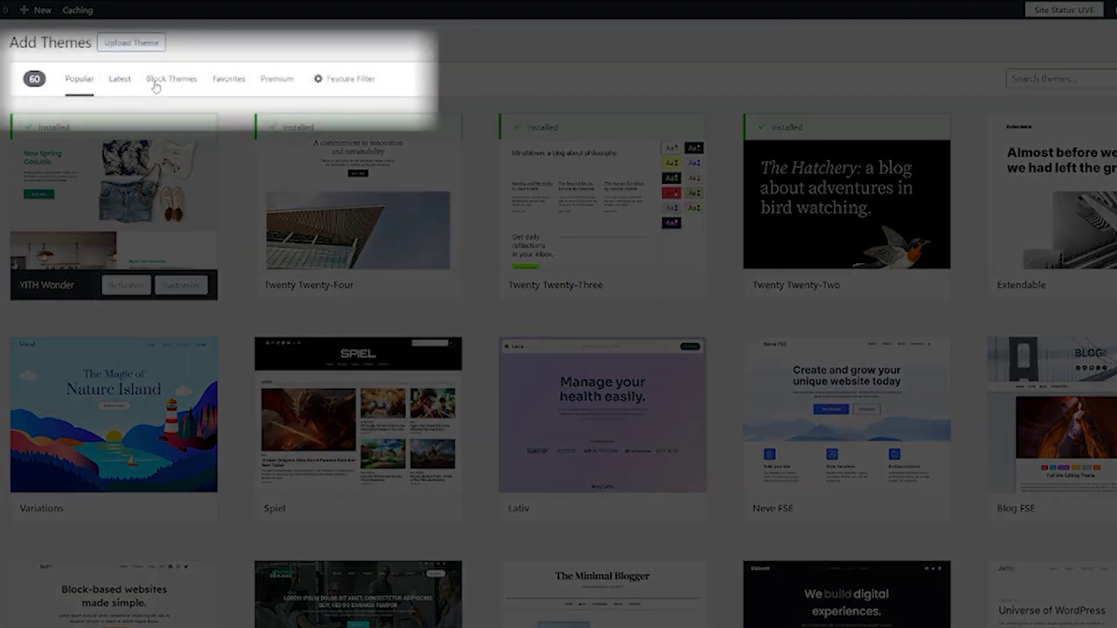
- Search the theme catalog for "astra" and install the Astra theme
click(352, 81)
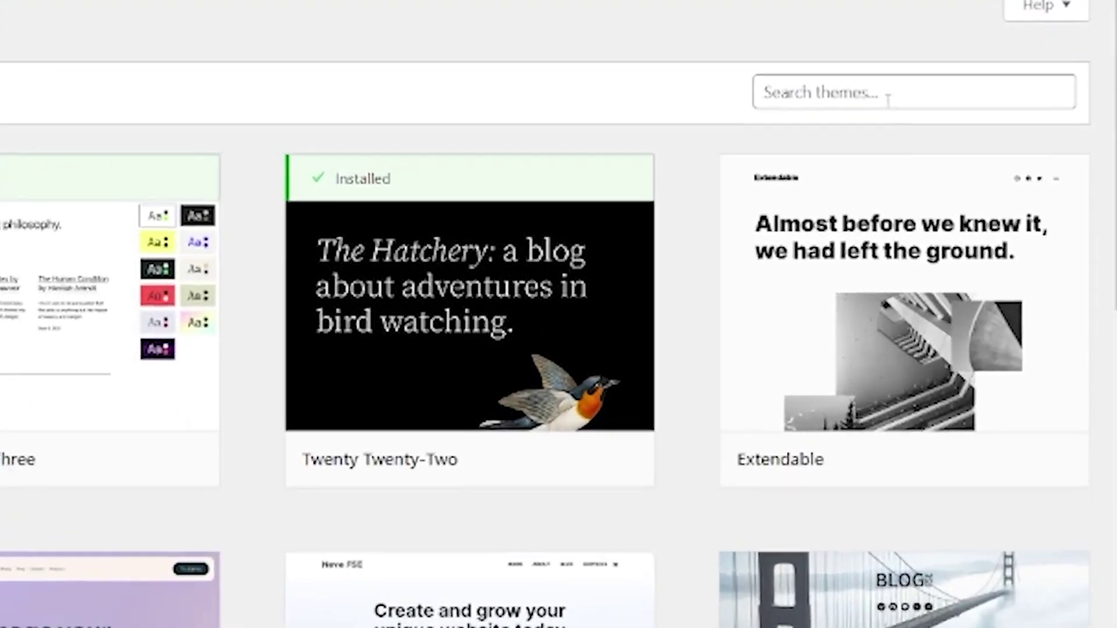
click(999, 118)
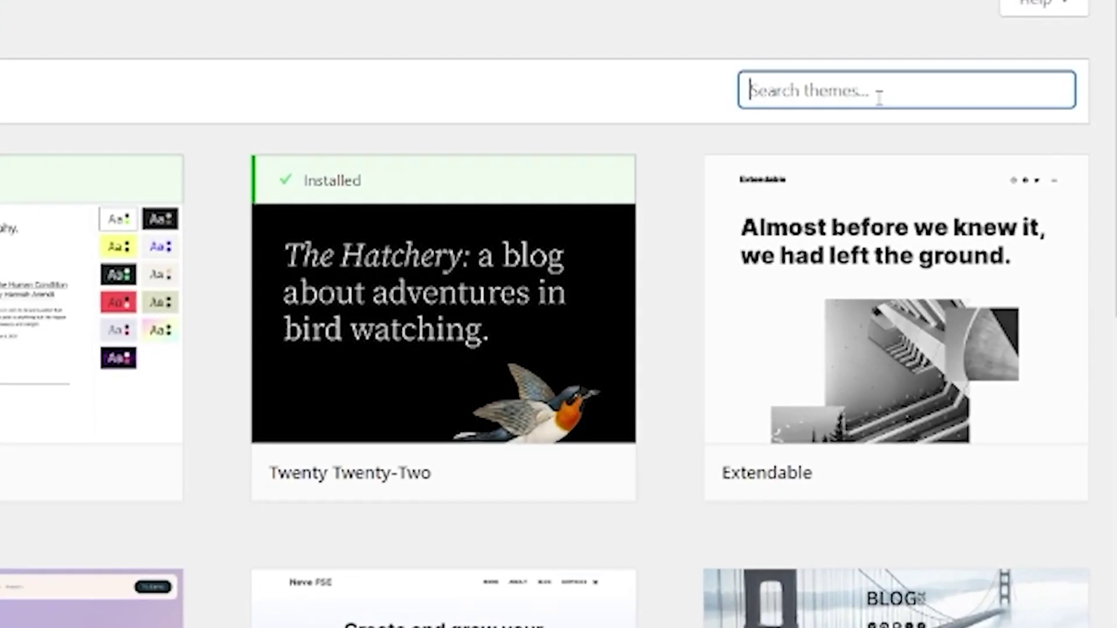
text(astra)
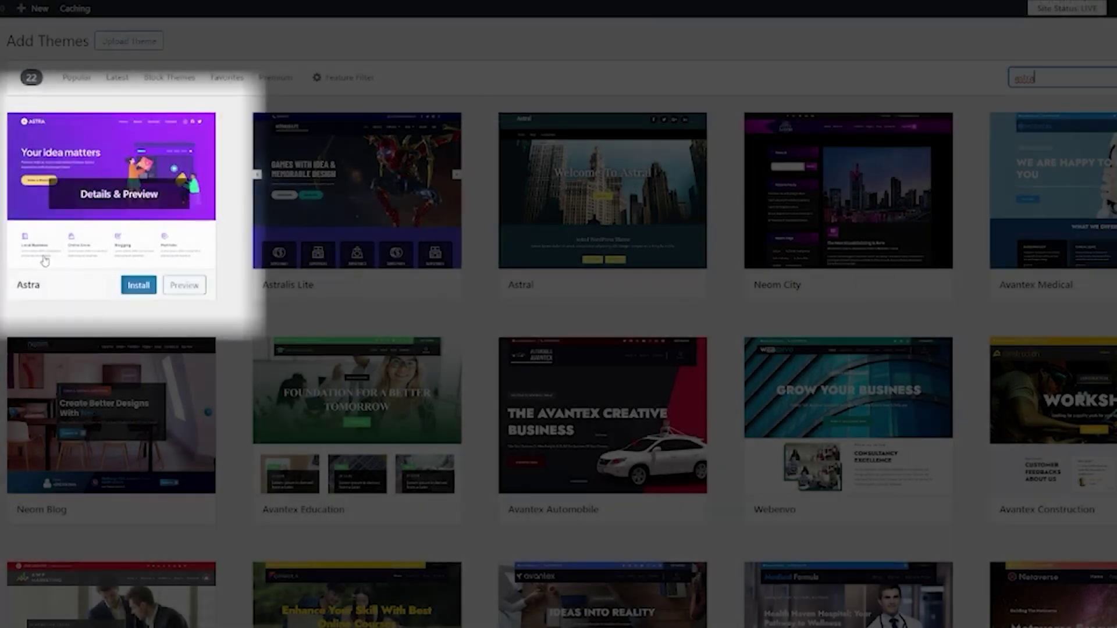
click(139, 287)
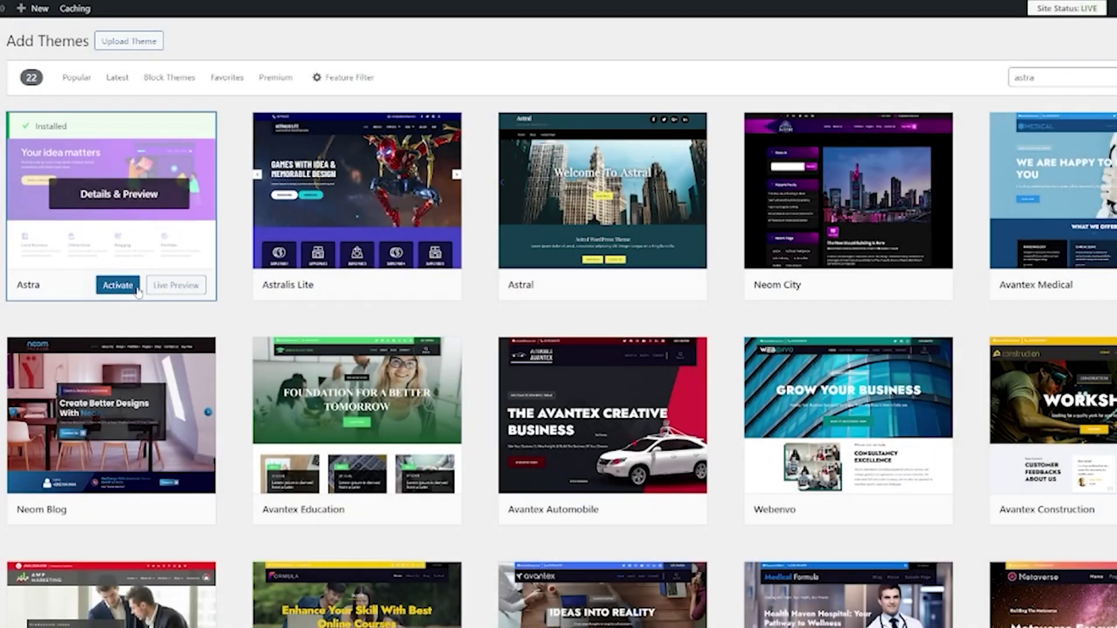
- Open the Astra theme preview separately and examine its demo homepage from the header to the footer
right_click(121, 202)
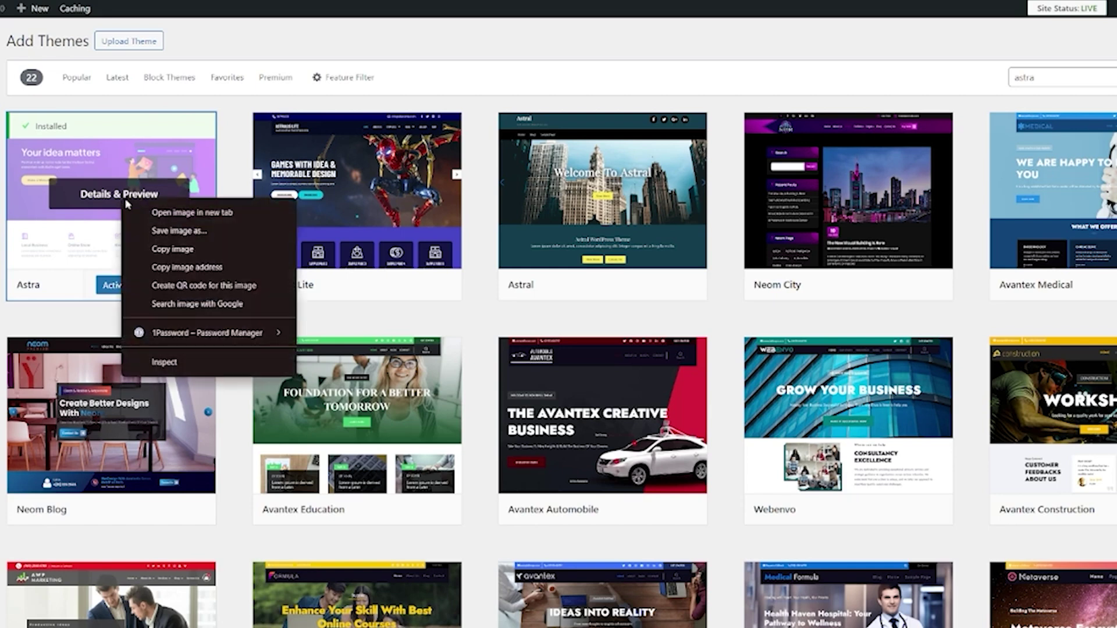
click(155, 216)
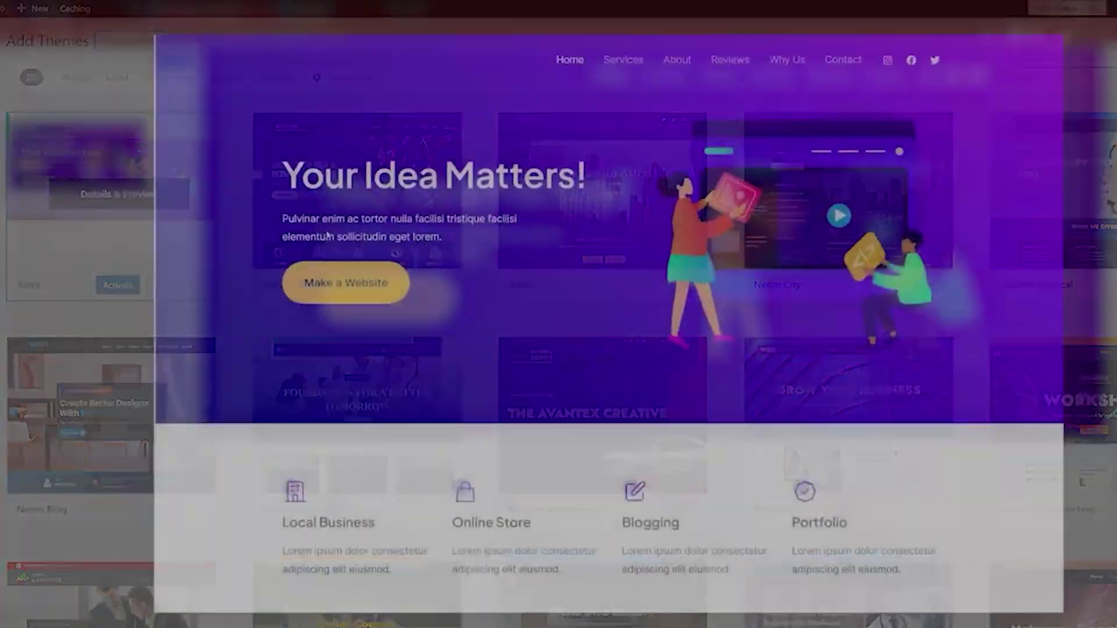
scroll(275, 216, down, 10)
scroll(277, 216, down, 6)
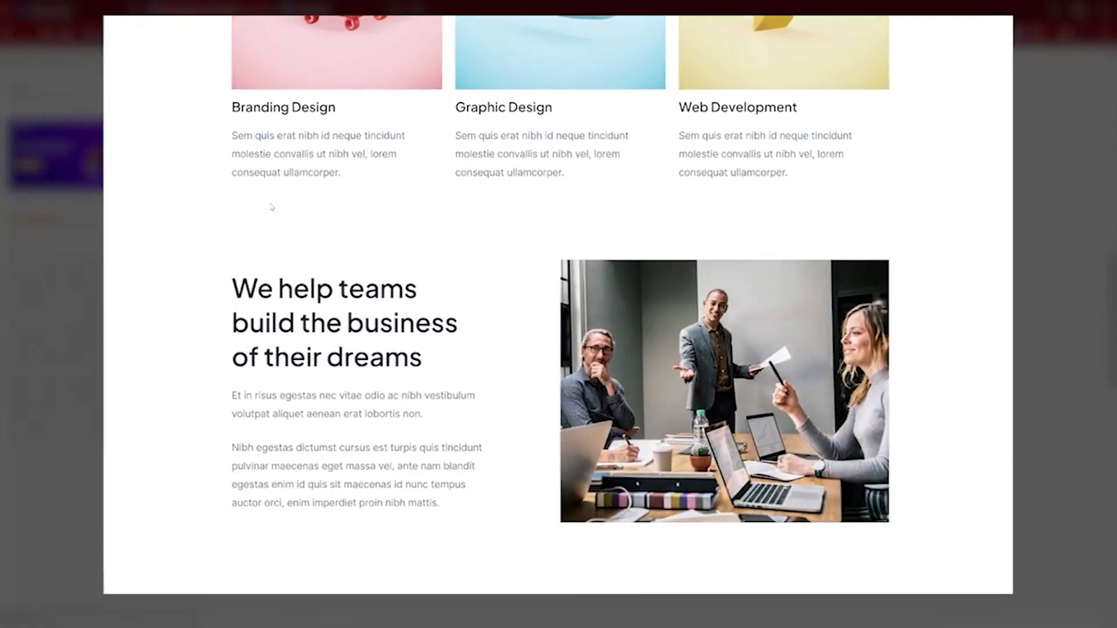
scroll(271, 207, down, 12)
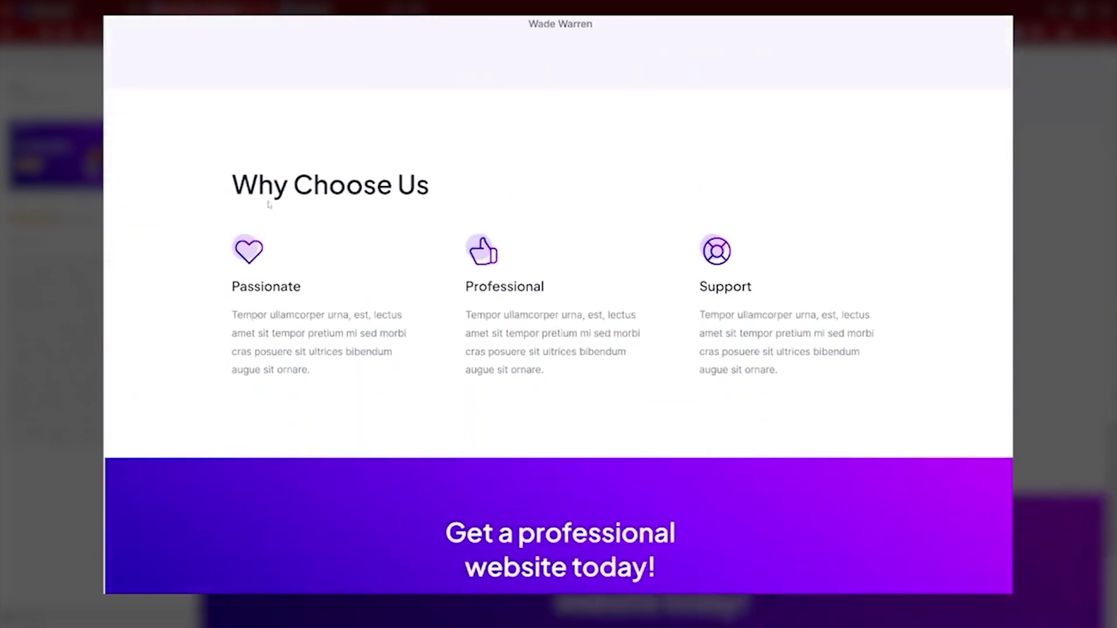
scroll(269, 204, down, 2)
scroll(270, 207, down, 3)
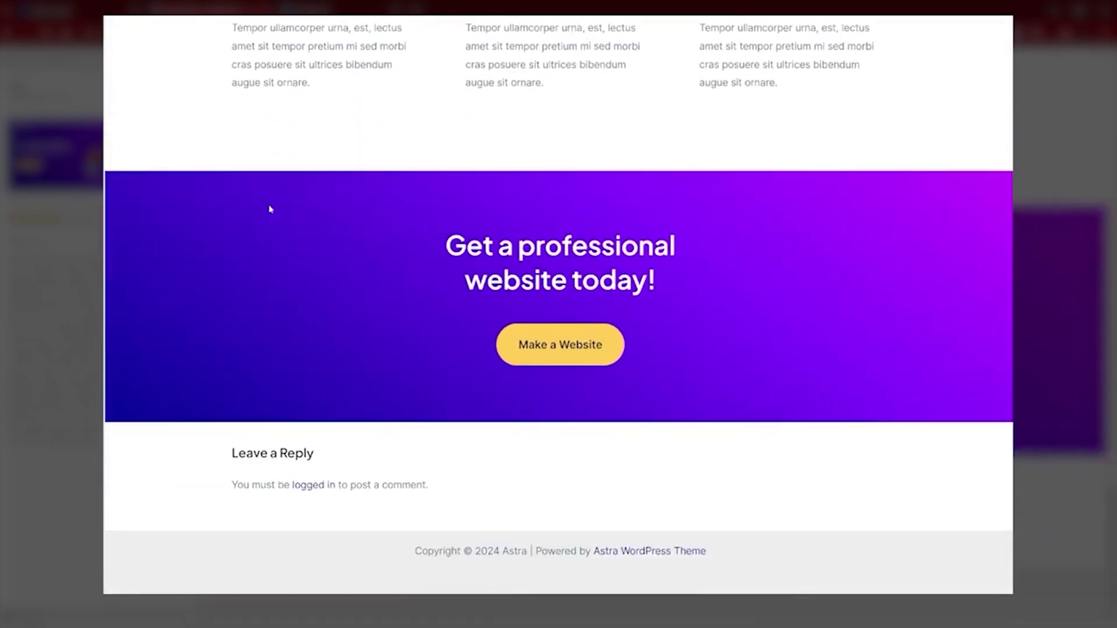
scroll(271, 209, up, 9)
scroll(275, 219, up, 15)
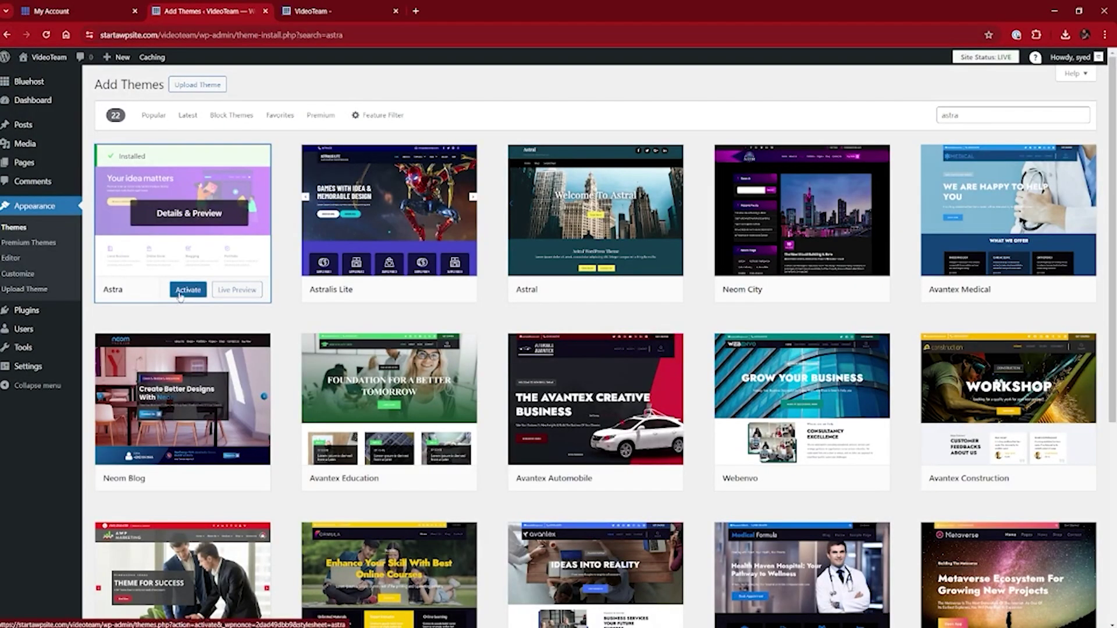
- Activate the installed Astra theme and visit the site from the activation notice
click(184, 290)
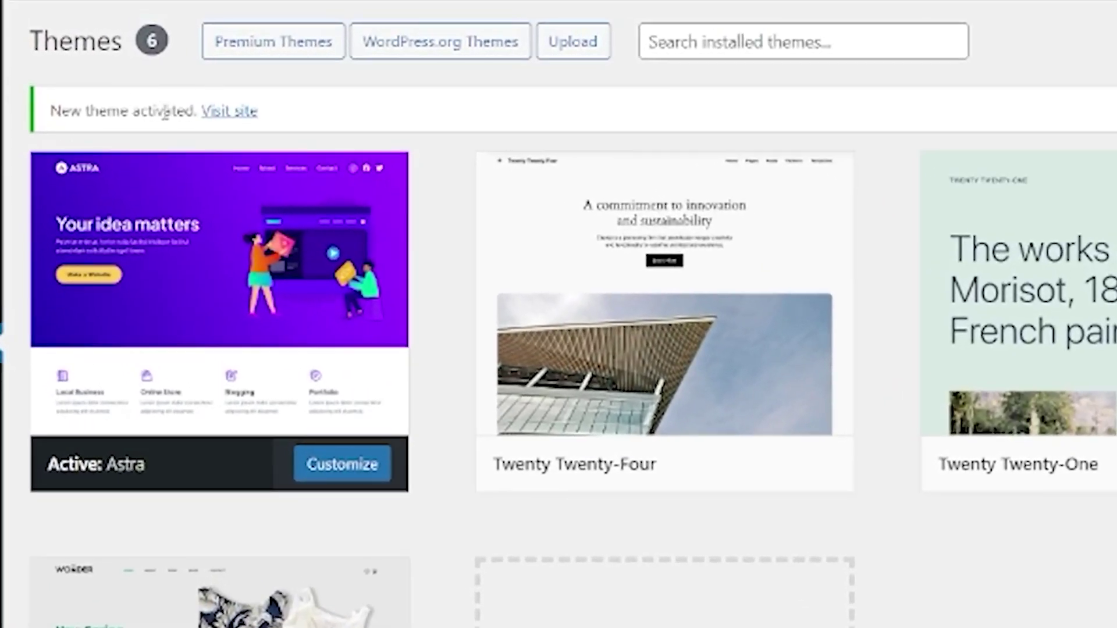
mouse_move(228, 284)
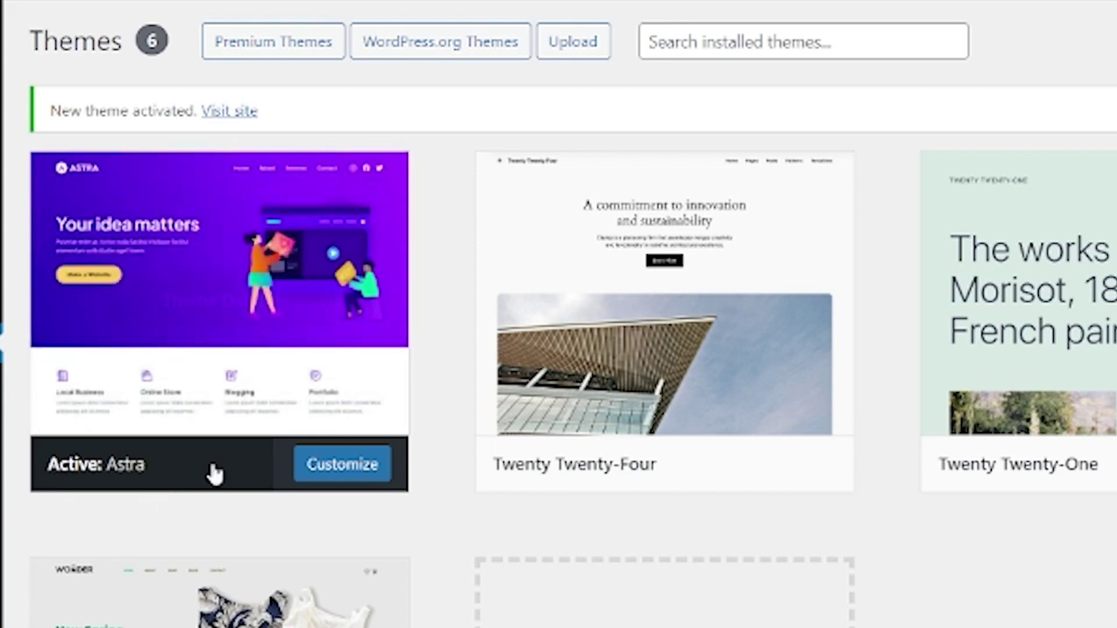
click(228, 112)
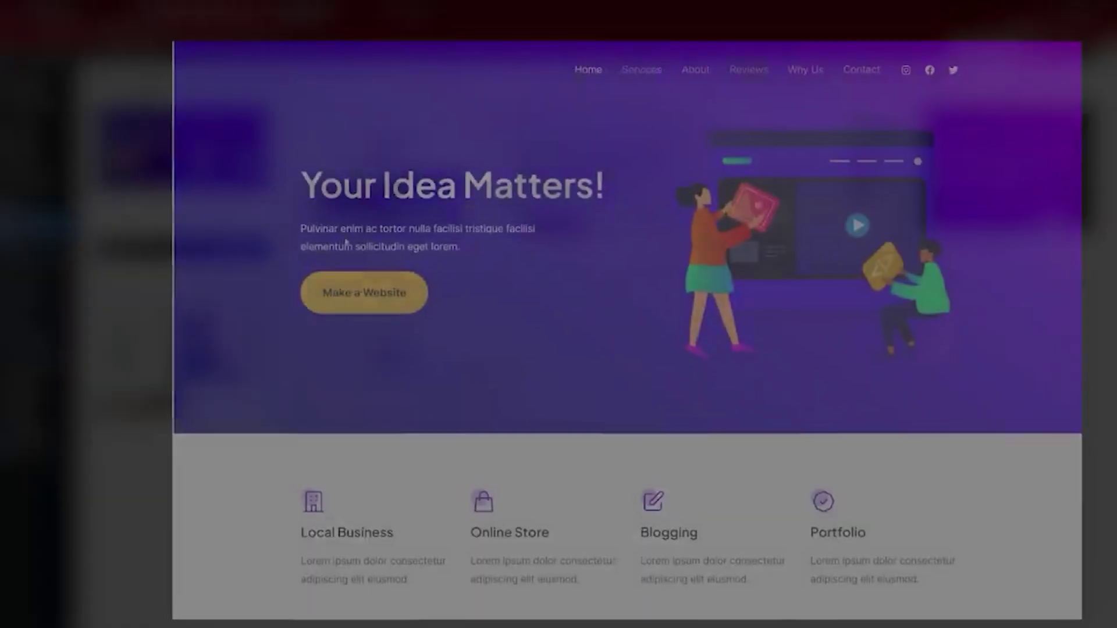
scroll(274, 217, down, 8)
scroll(277, 216, down, 6)
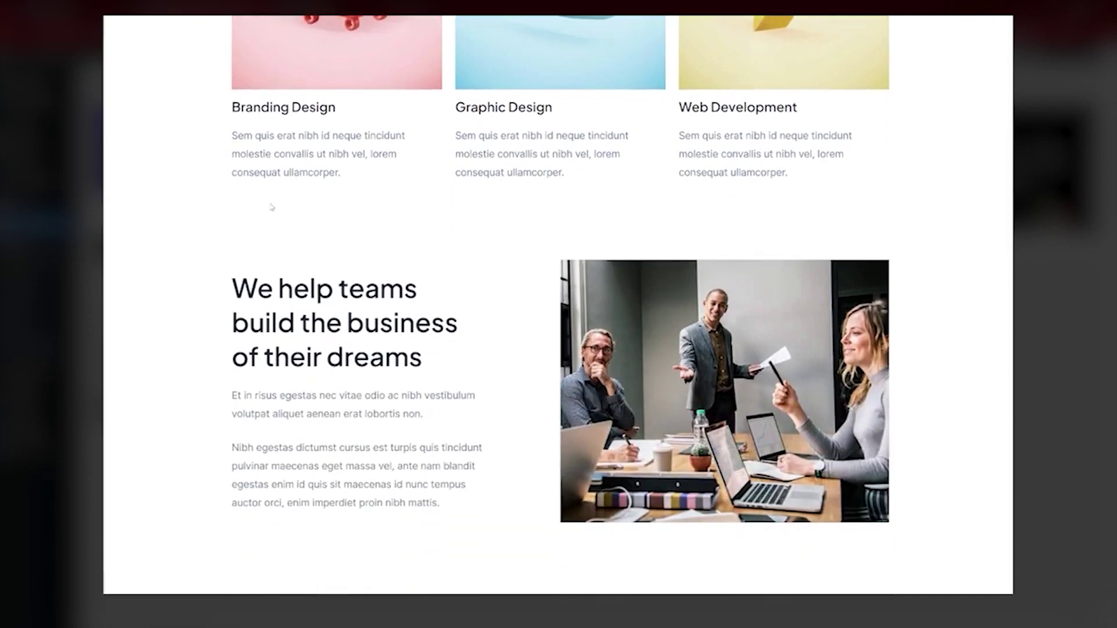
scroll(272, 207, down, 12)
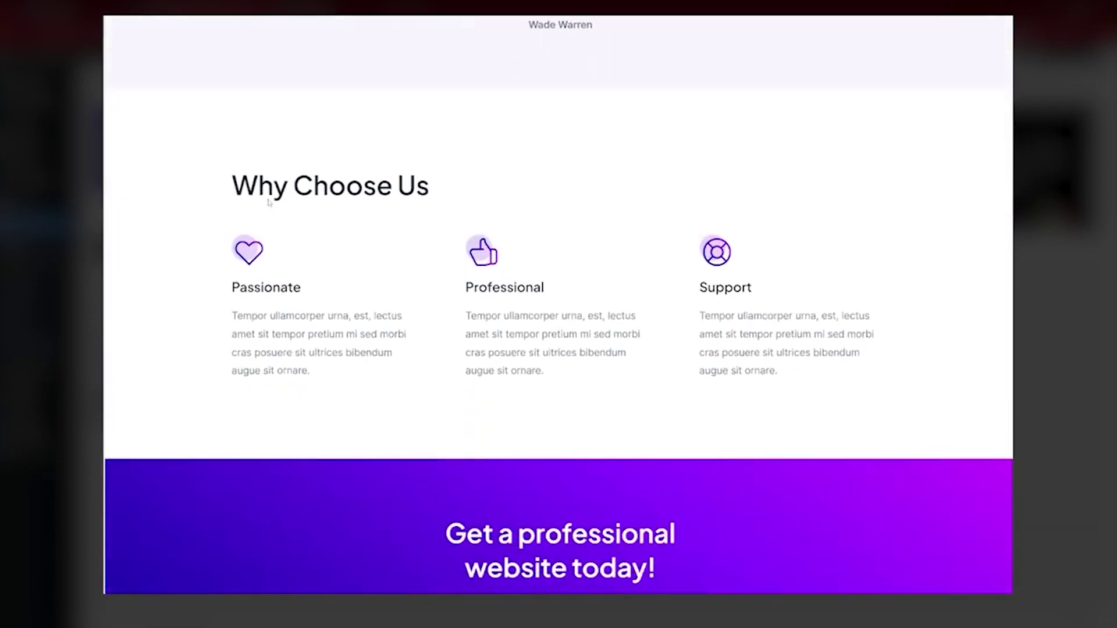
scroll(269, 201, down, 2)
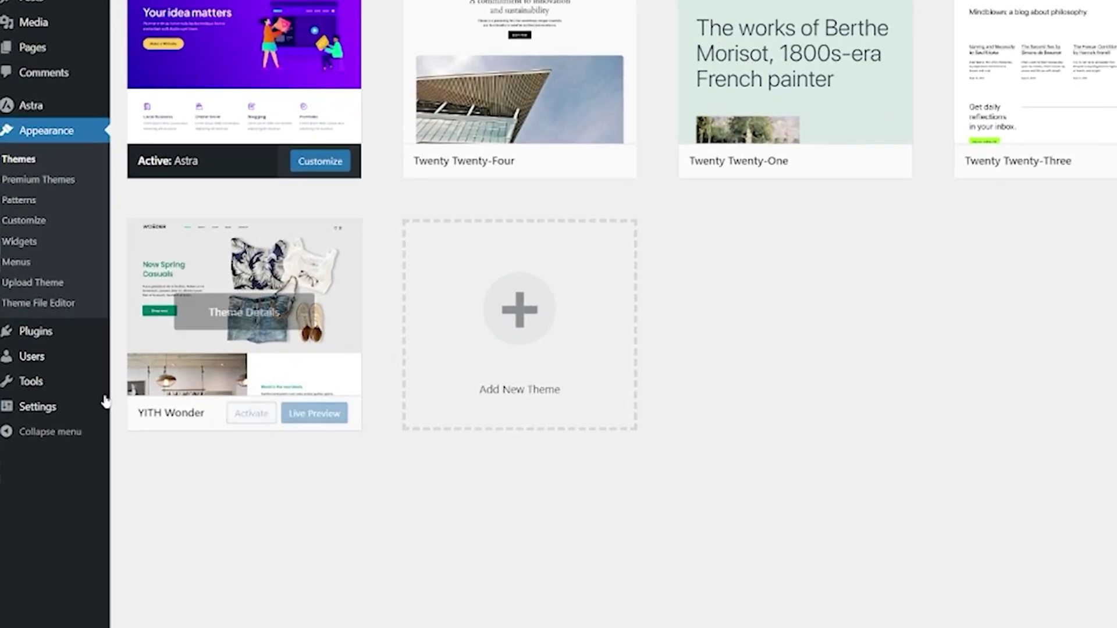
- Search the new plugins for "starter templates", then install and activate the Starter Templates plugin by Brainstorm Force
mouse_move(39, 378)
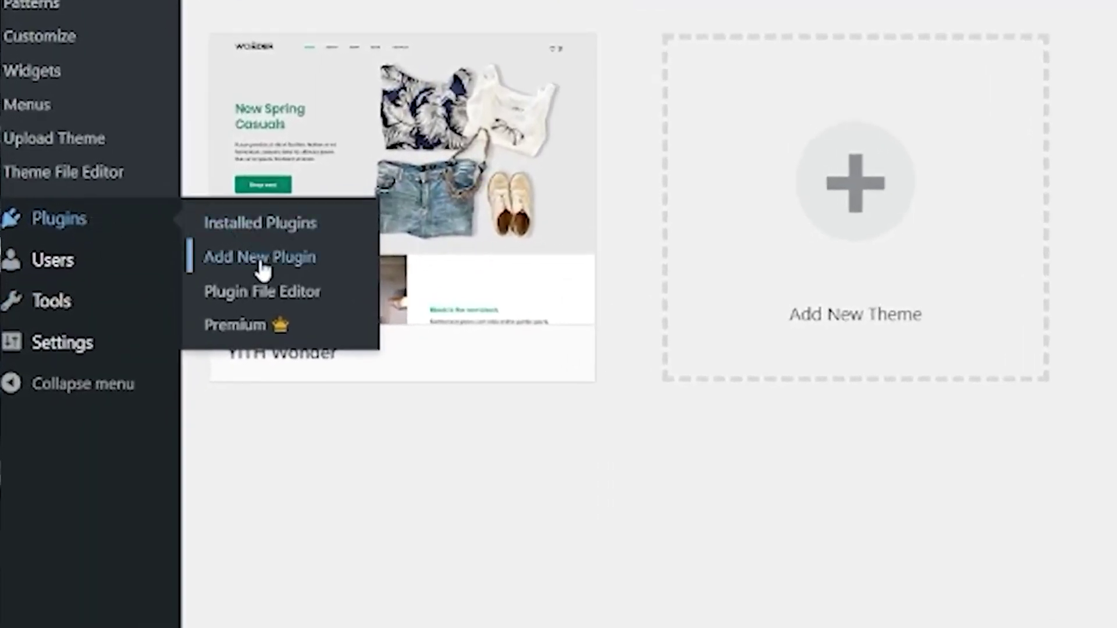
click(261, 260)
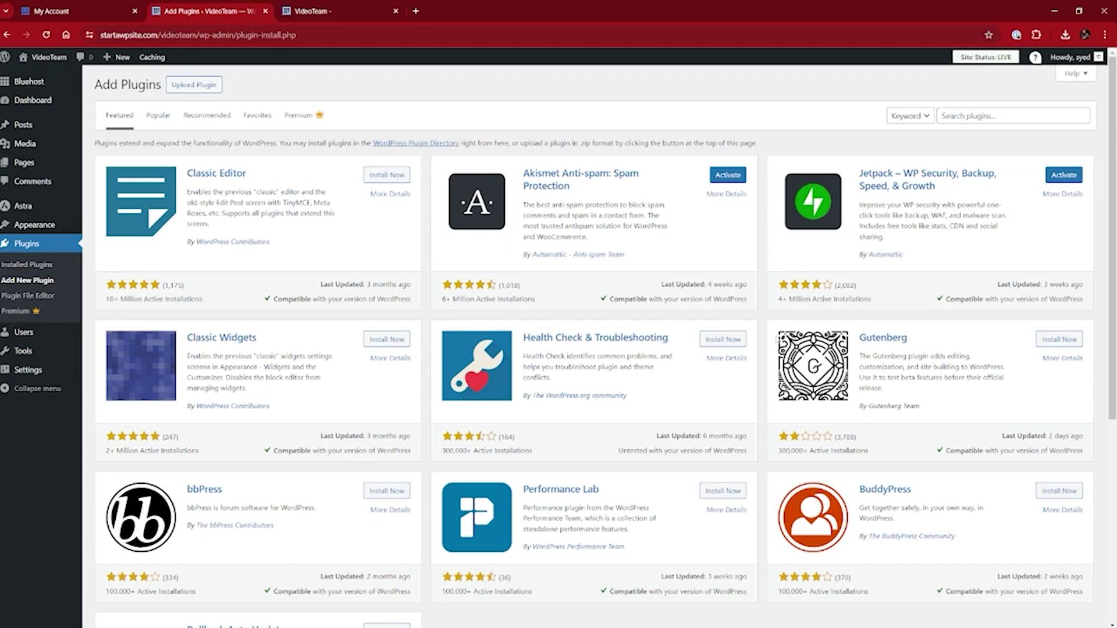
click(987, 117)
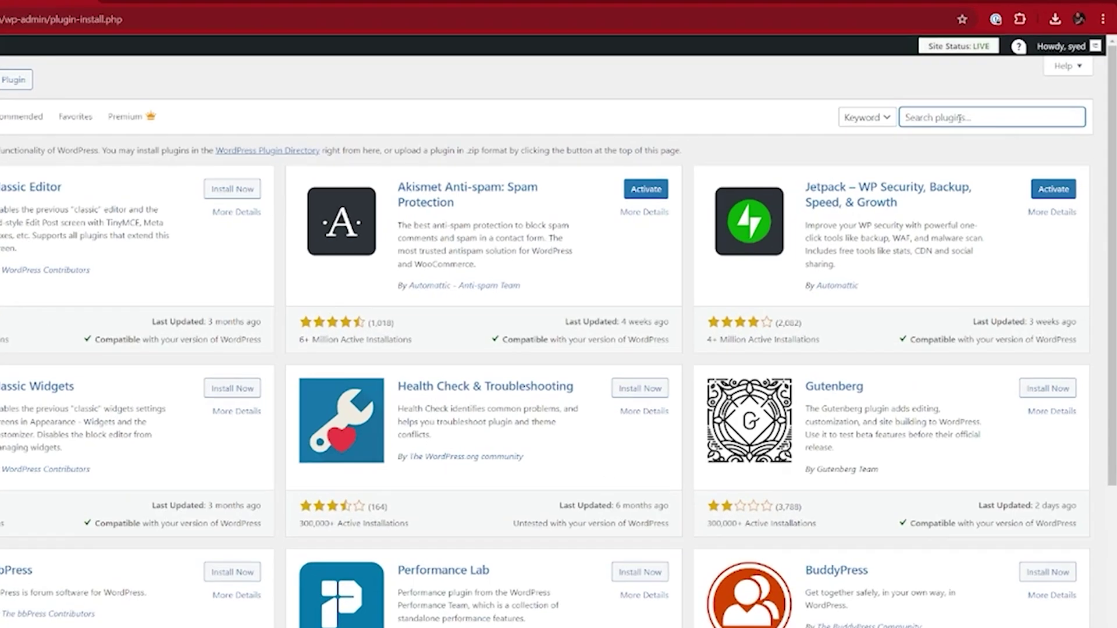
text(starter tem)
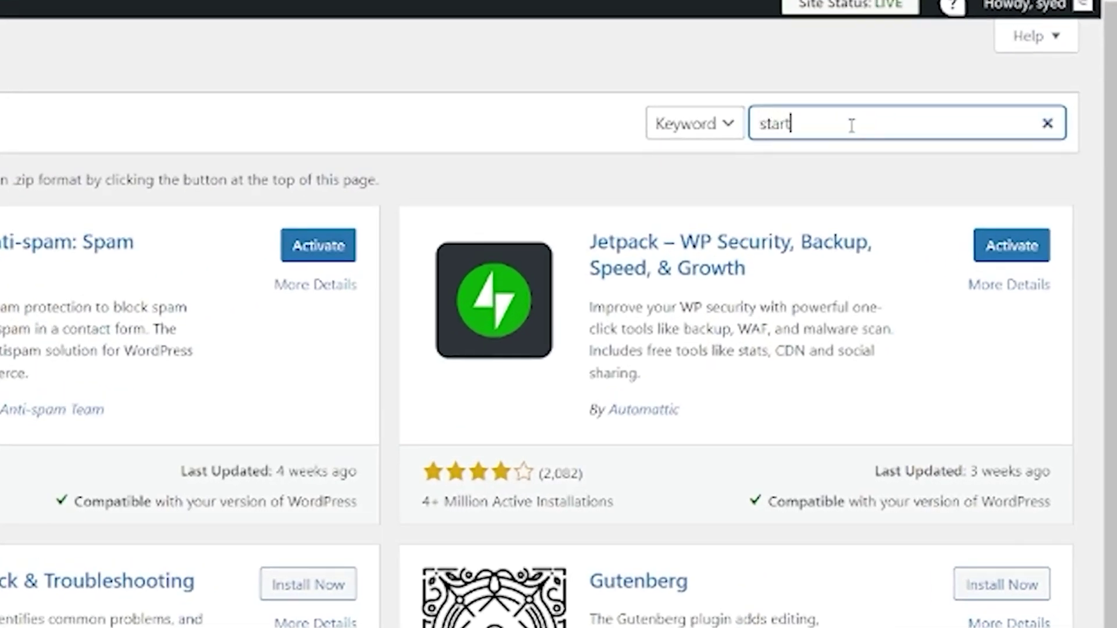
text(plates)
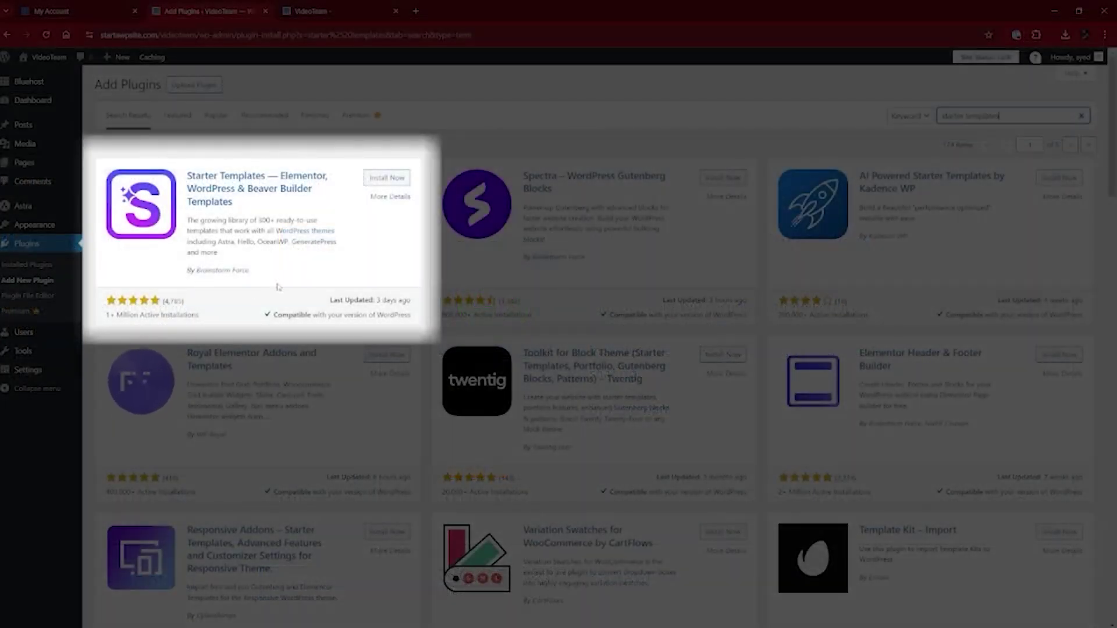
click(389, 178)
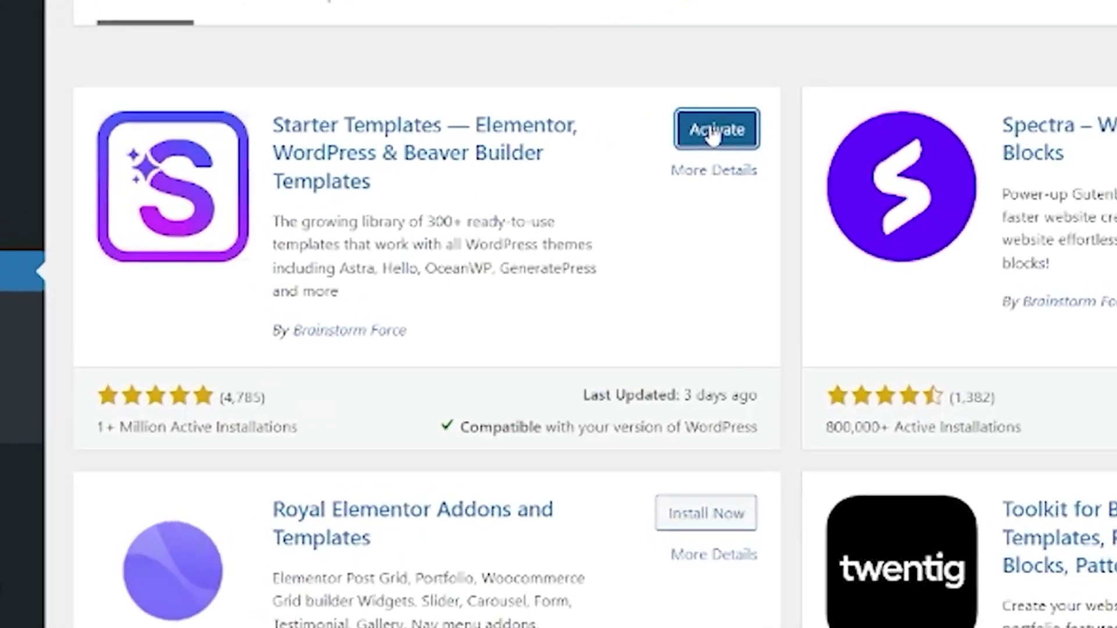
click(715, 130)
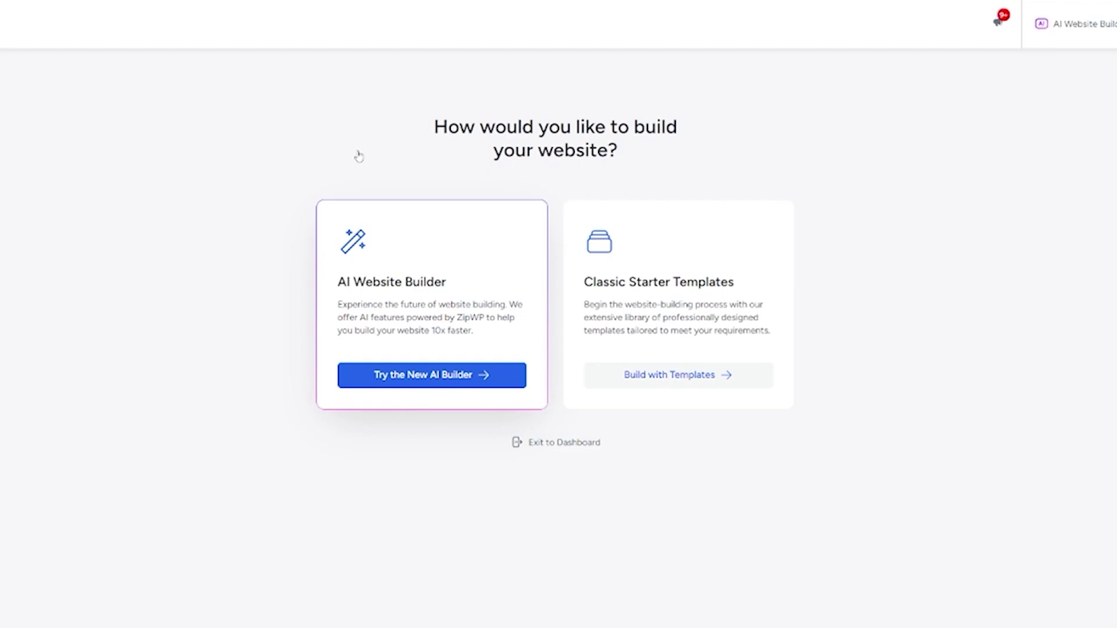
- Choose to build the website with Classic Starter Templates and browse the template library
click(696, 377)
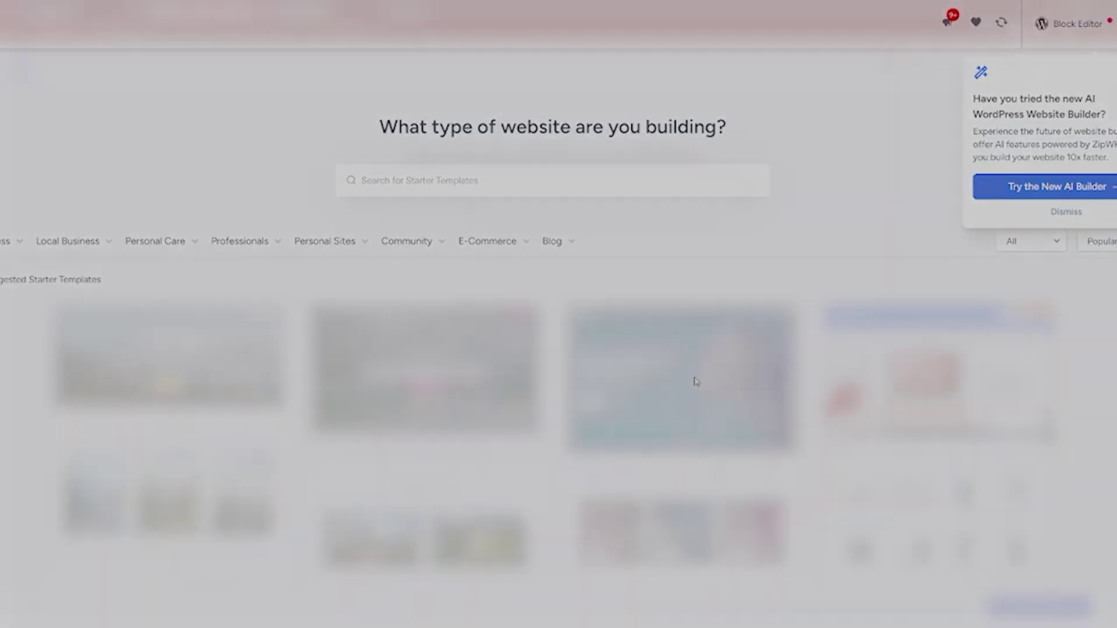
click(696, 381)
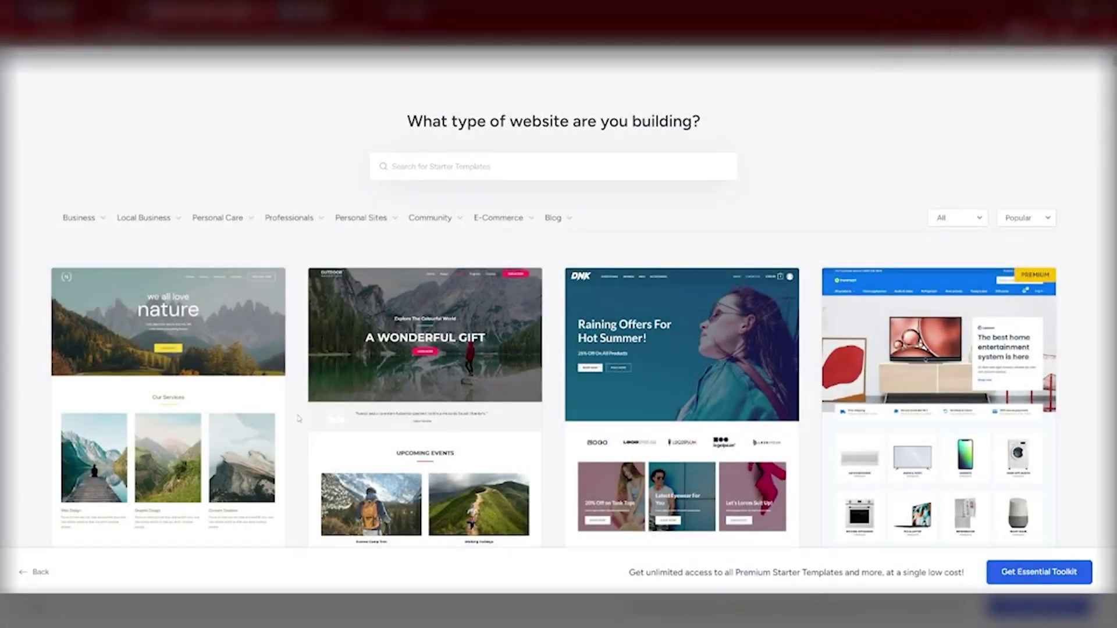
scroll(298, 418, down, 7)
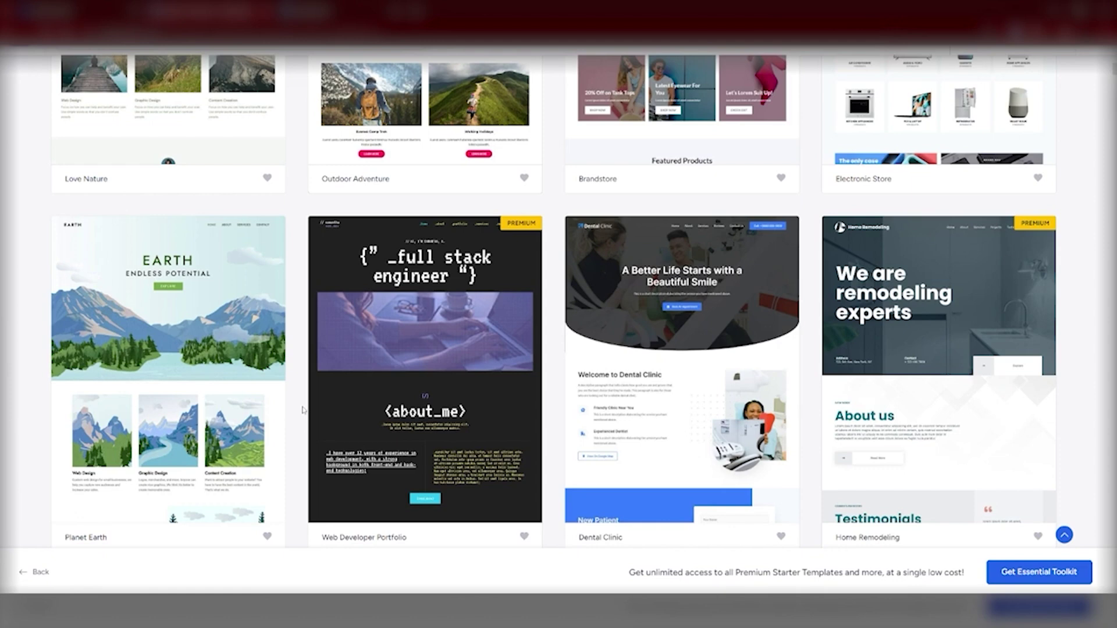
scroll(302, 410, down, 4)
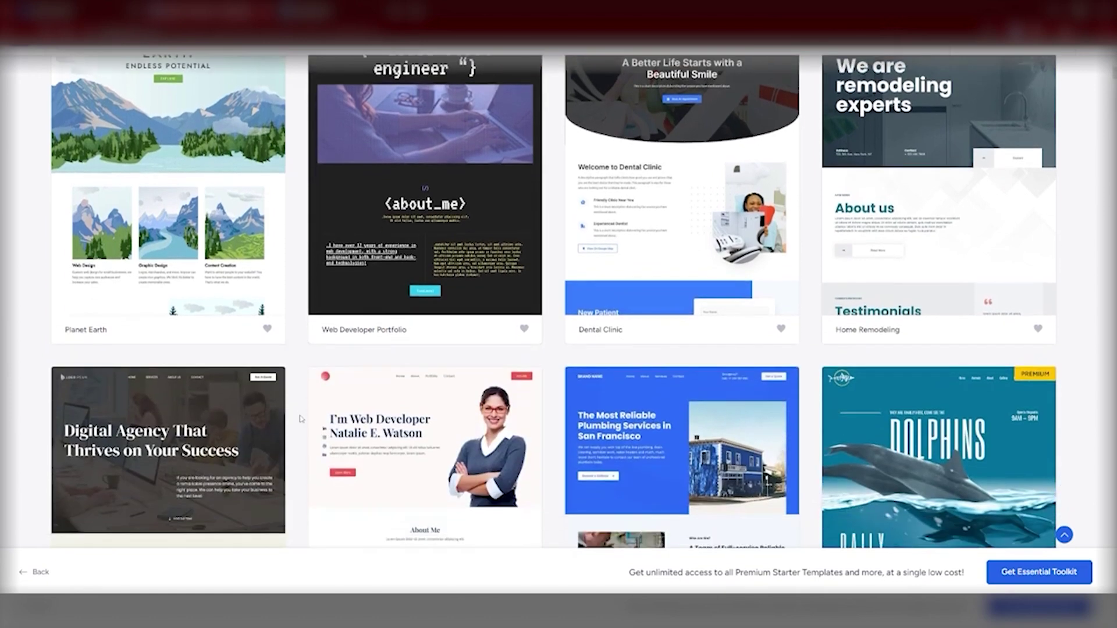
- Browse the starter template library, choose the Love Nature template and look over its homepage preview down to the footer
scroll(302, 418, down, 4)
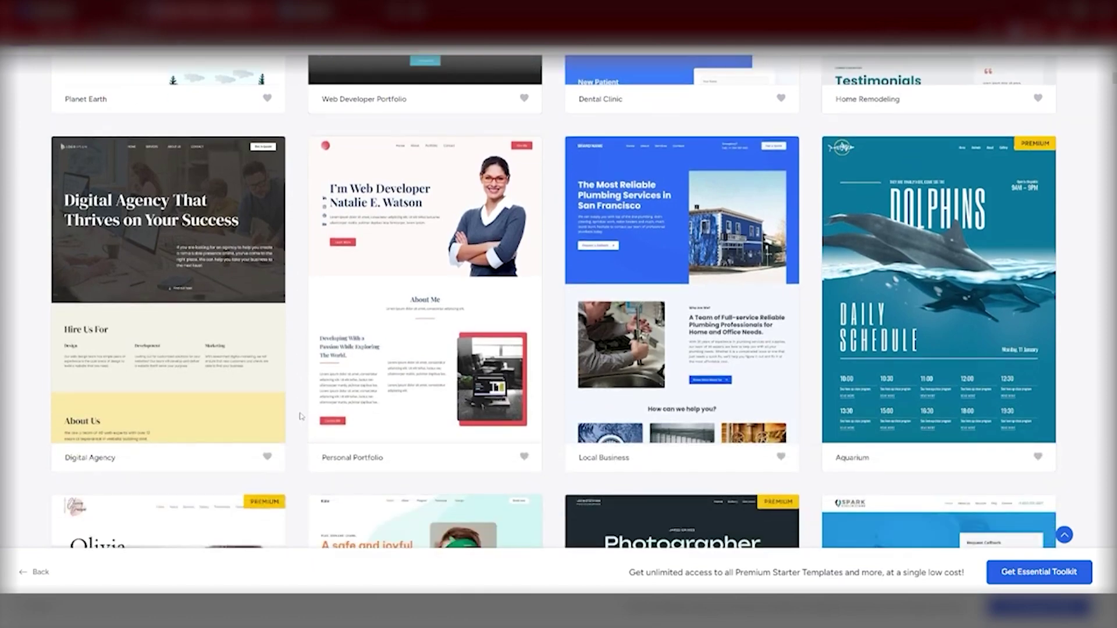
scroll(287, 370, down, 9)
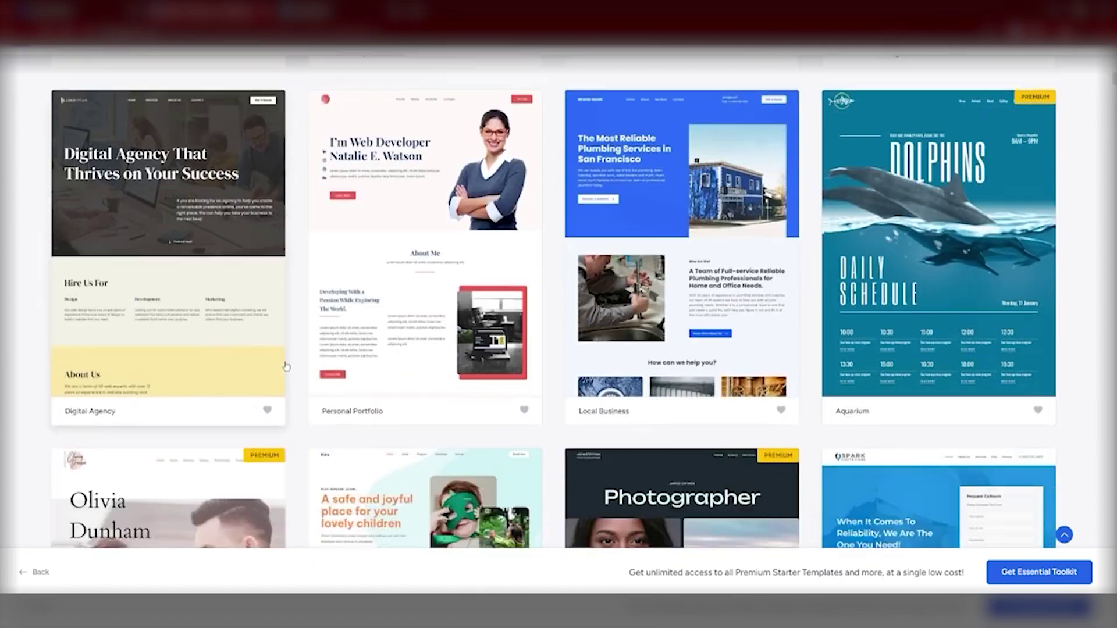
scroll(287, 367, down, 4)
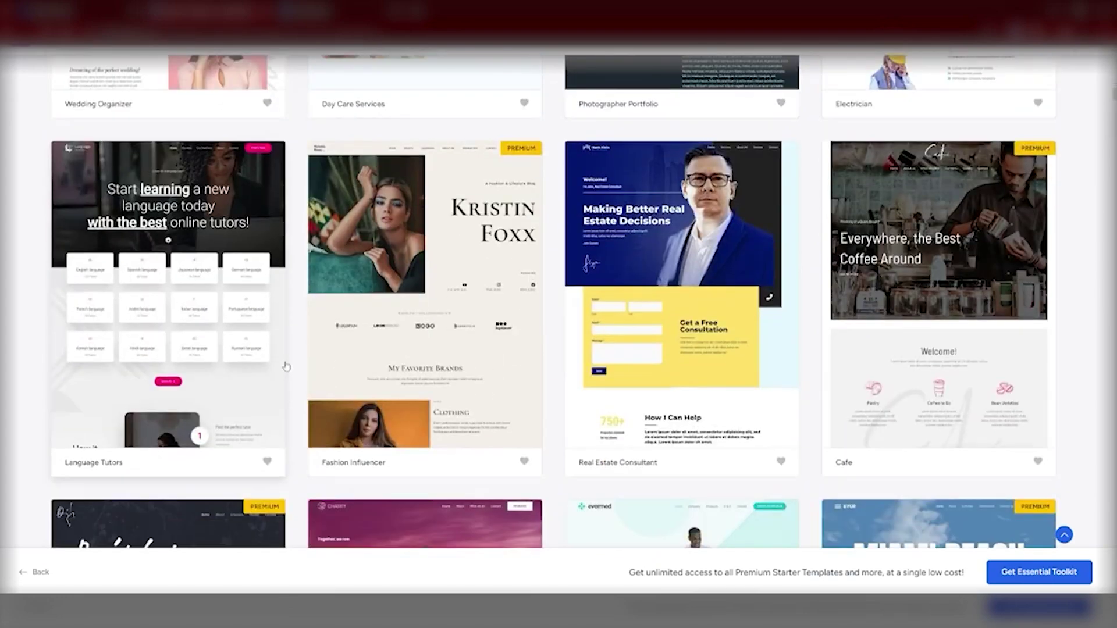
scroll(286, 366, up, 14)
scroll(286, 367, up, 8)
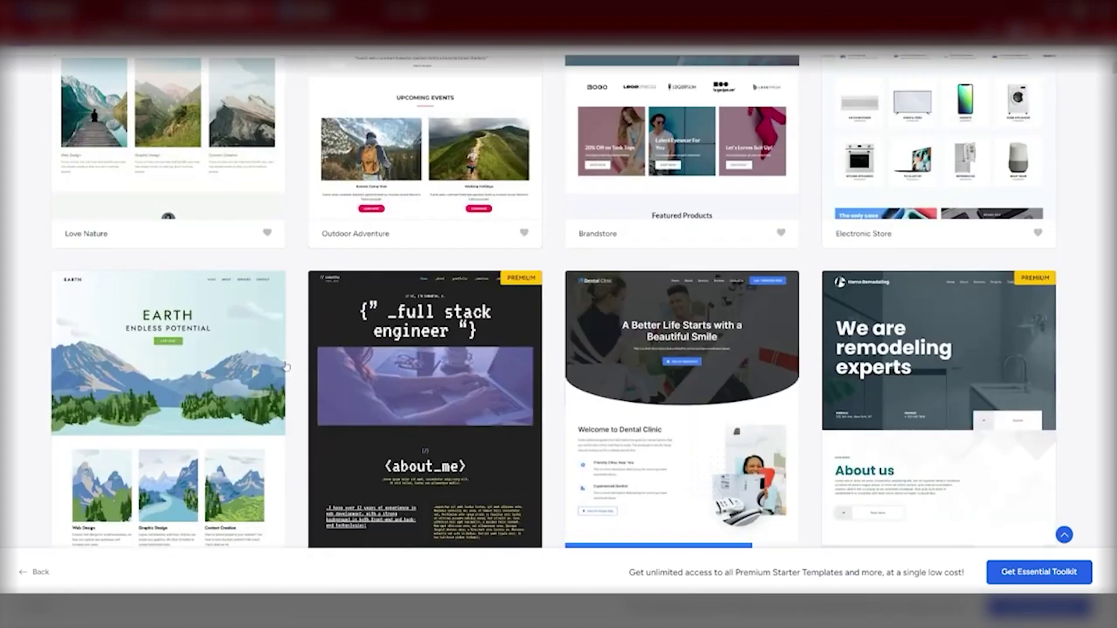
scroll(287, 367, down, 2)
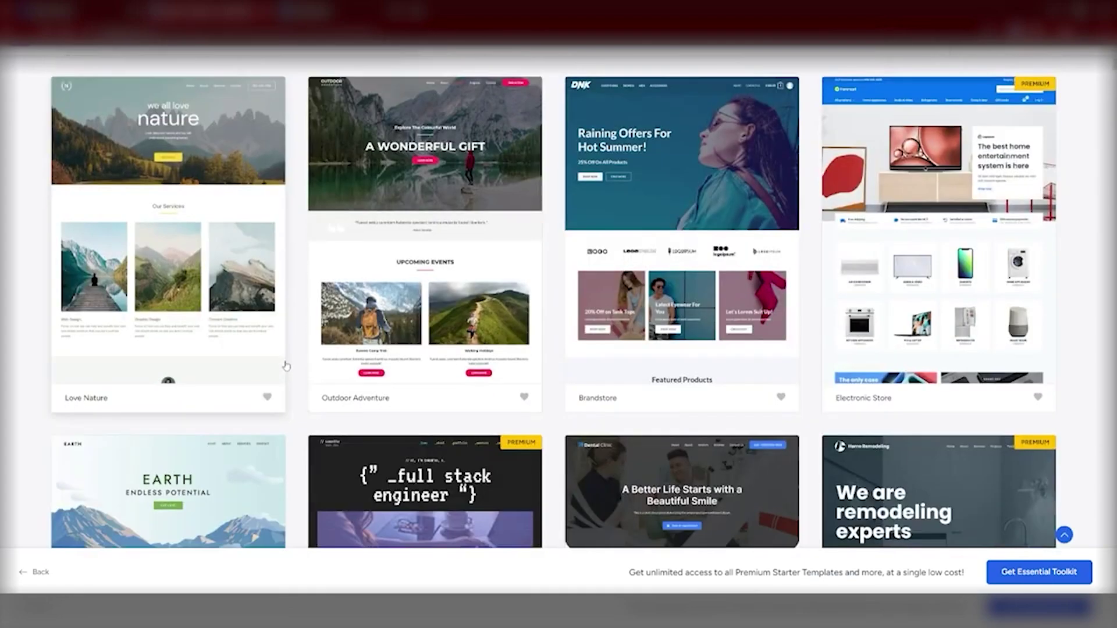
click(166, 287)
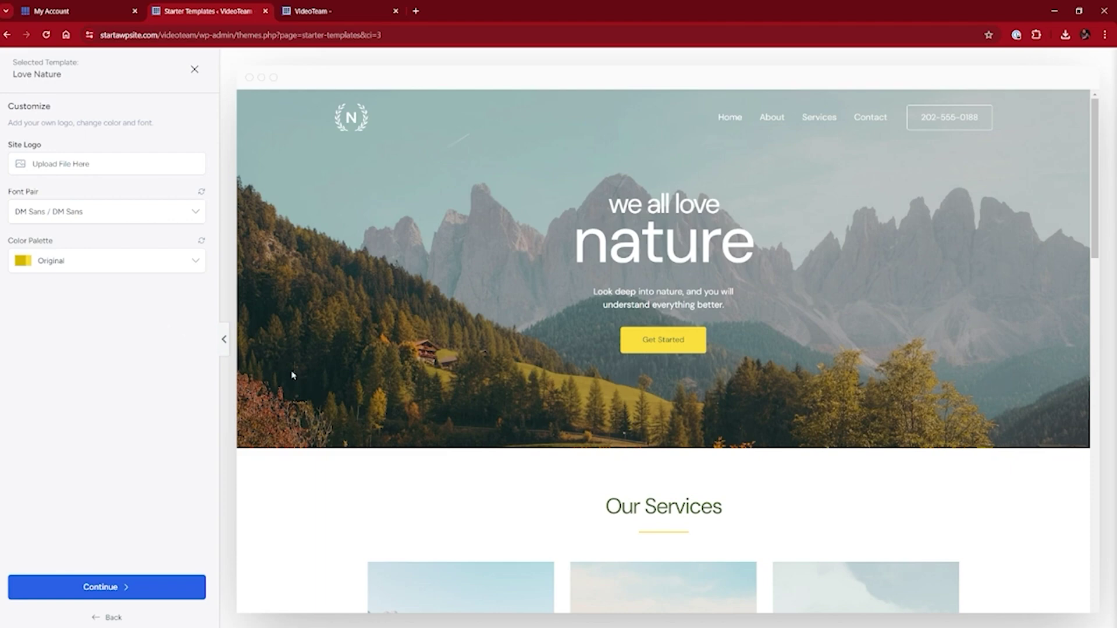
scroll(556, 429, down, 8)
scroll(557, 429, down, 10)
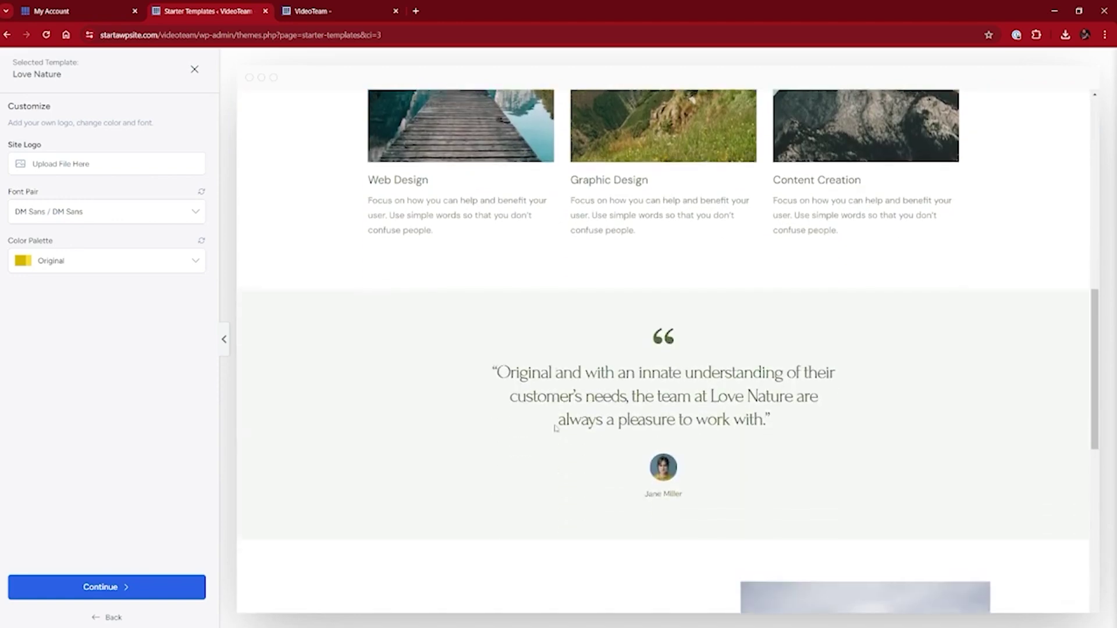
scroll(556, 426, down, 1)
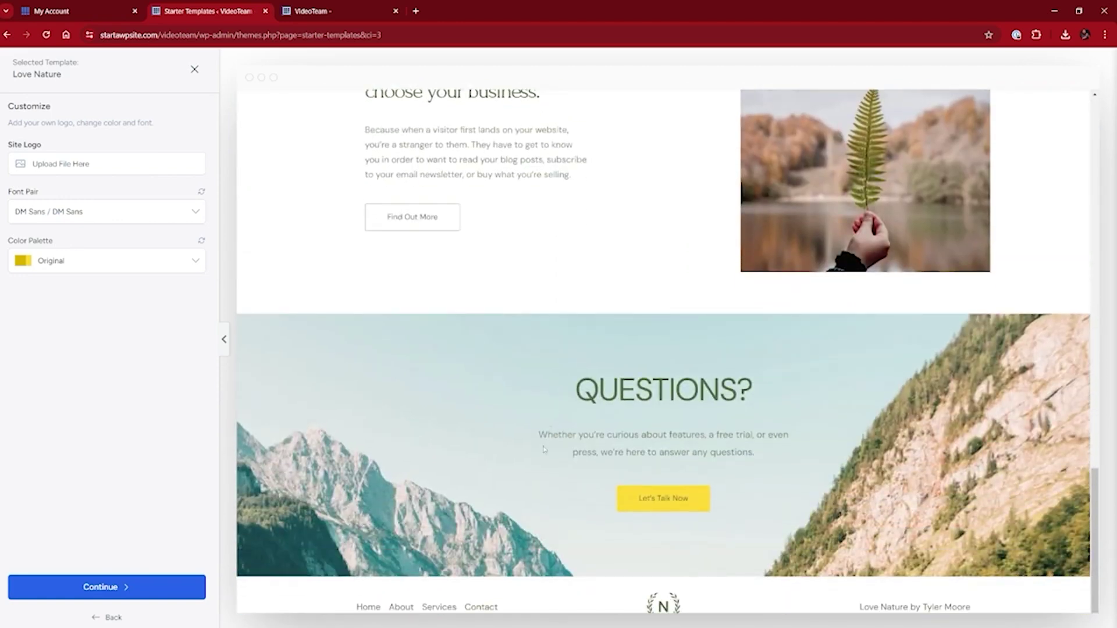
scroll(544, 450, up, 12)
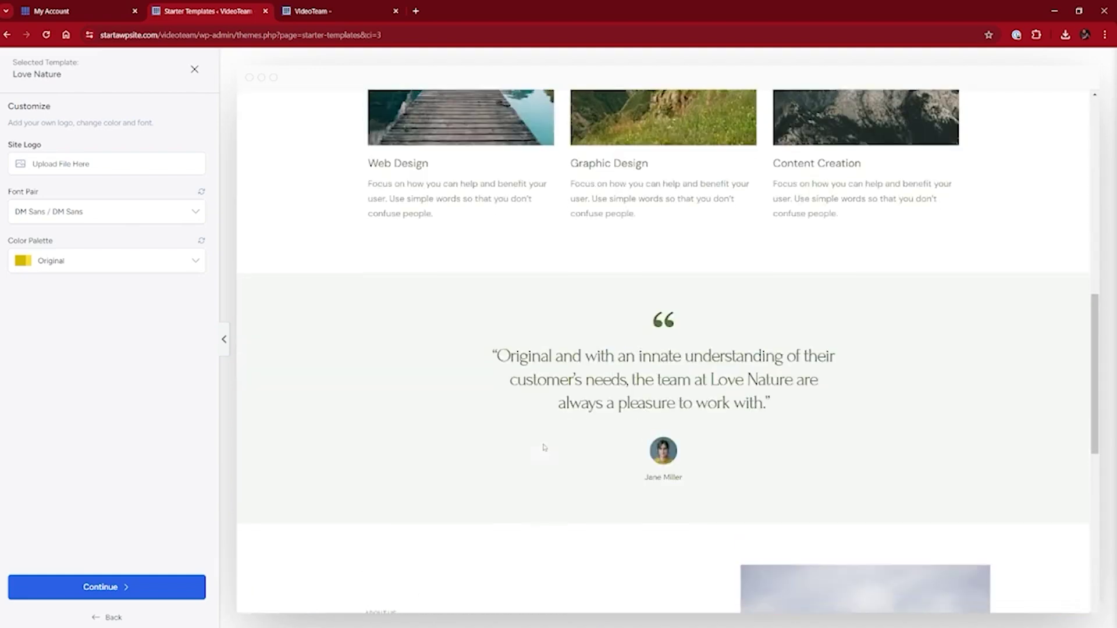
scroll(533, 446, up, 7)
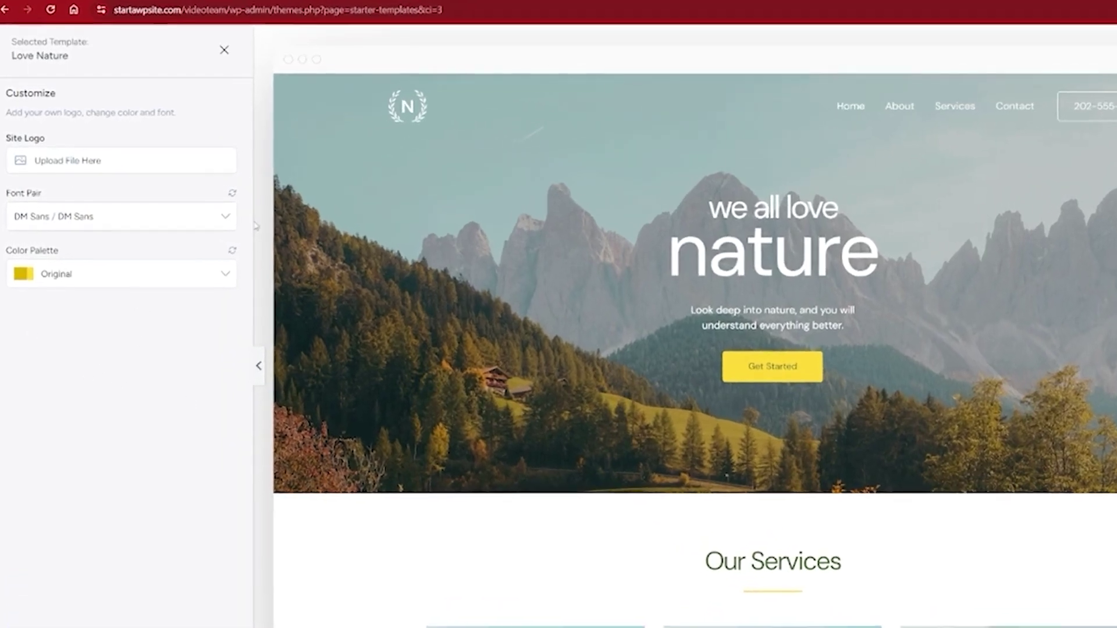
- Customize the template with the Poppins / Lato font pair and the Style 8 color palette, and continue to feature selection
click(226, 217)
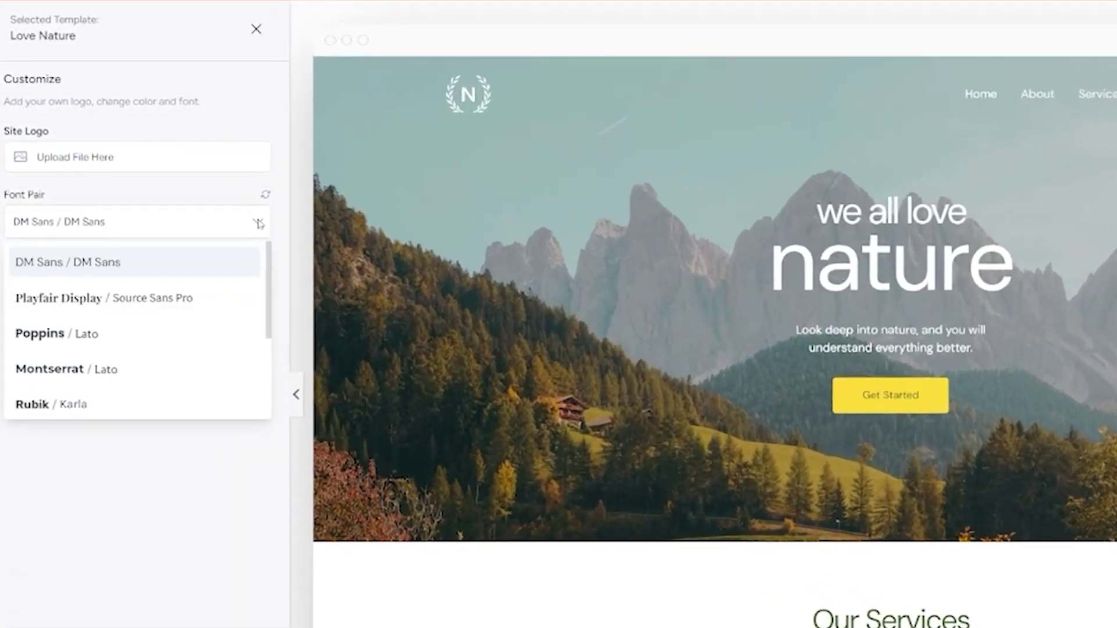
click(96, 336)
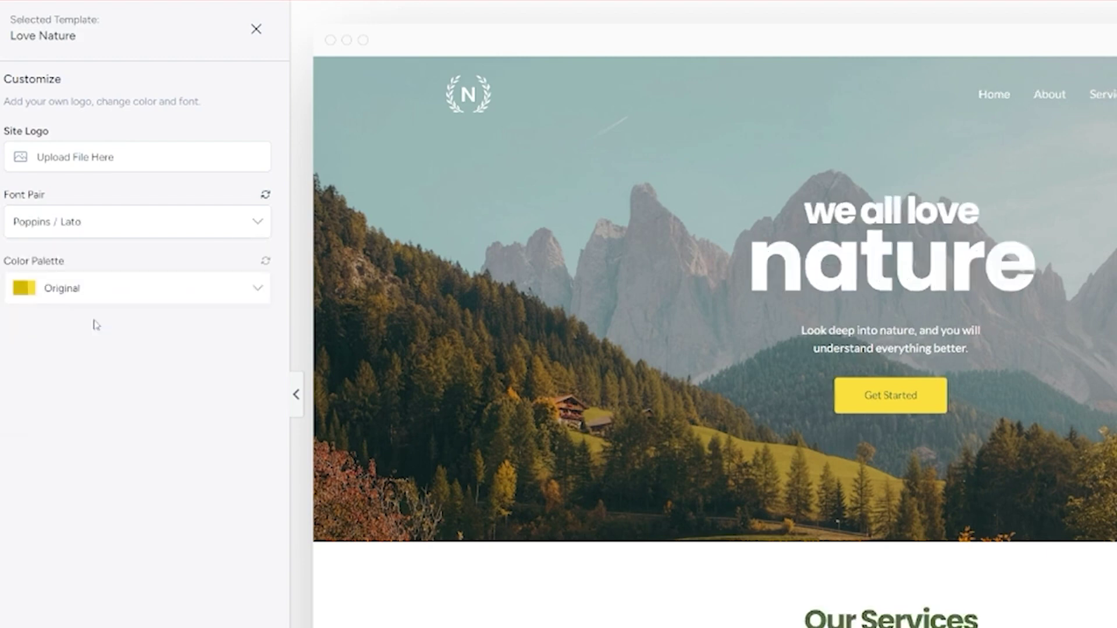
click(96, 300)
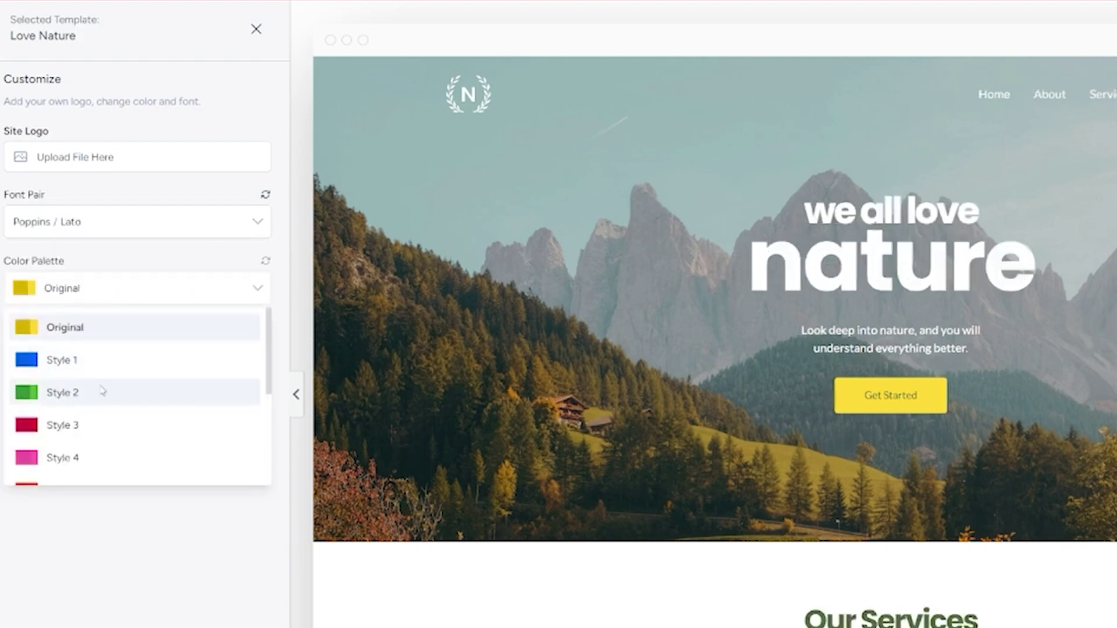
scroll(102, 391, down, 3)
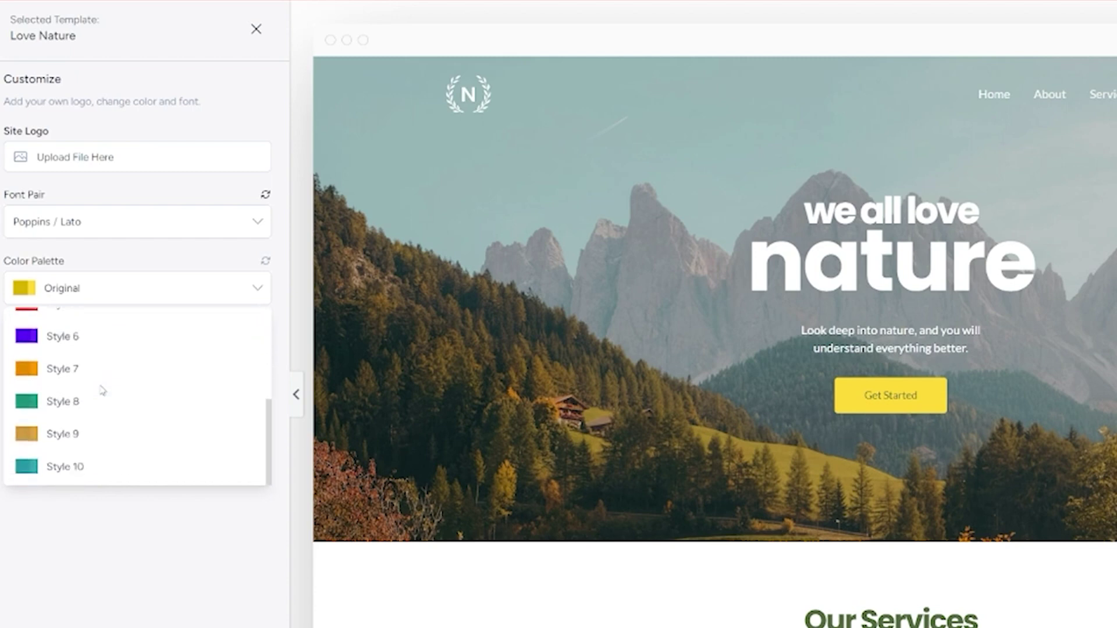
click(66, 408)
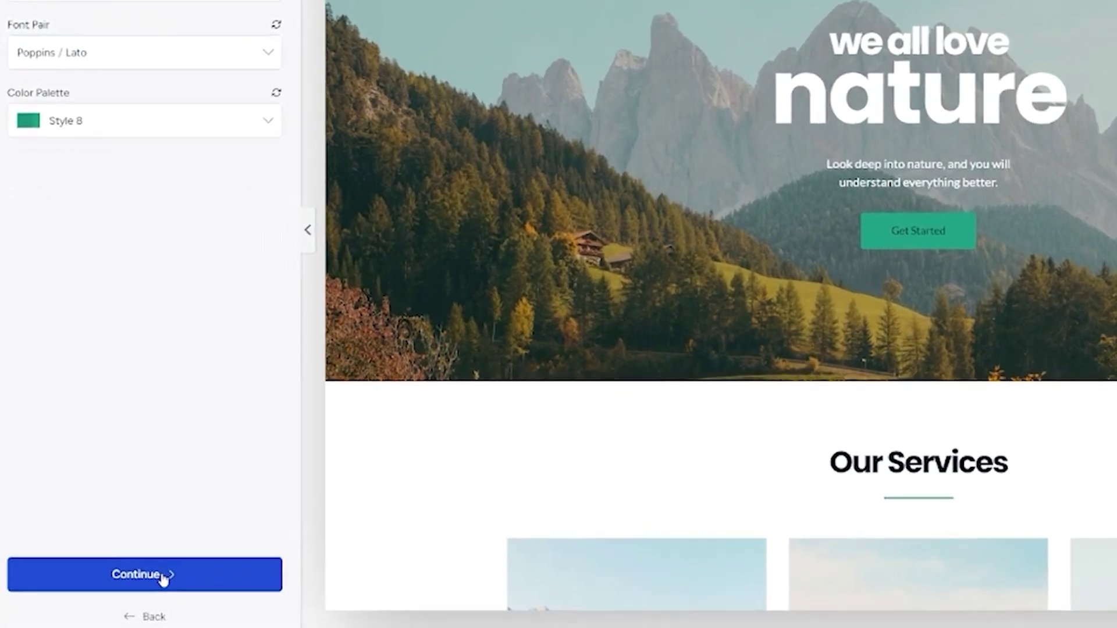
click(164, 577)
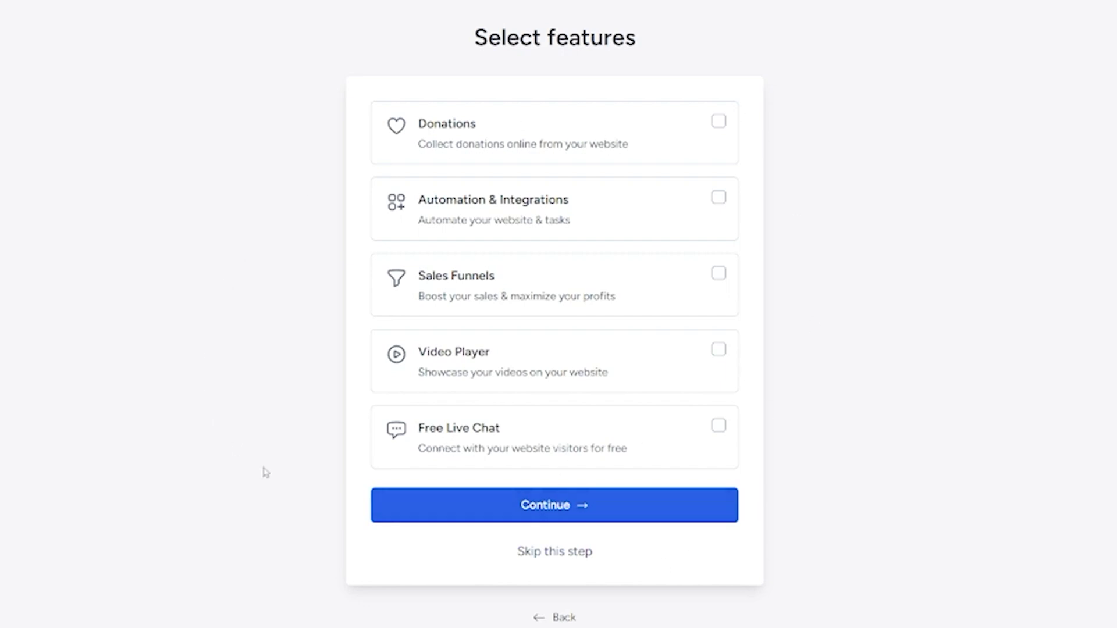
- Skip the extra features and build the website, keeping all the advanced import options enabled and the personal details empty
click(571, 559)
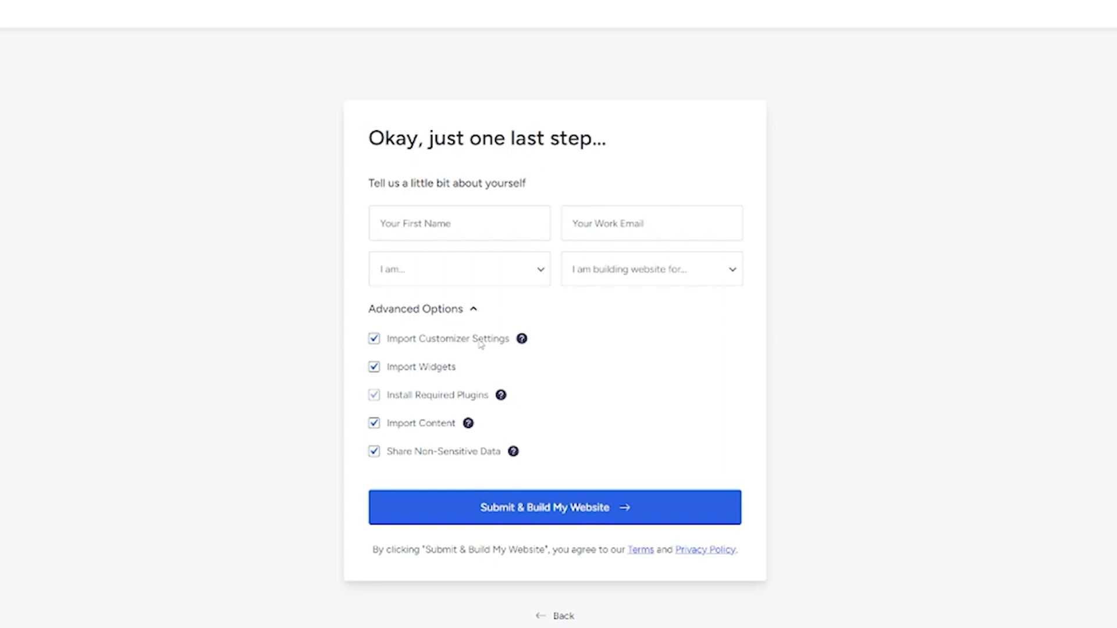
mouse_move(466, 431)
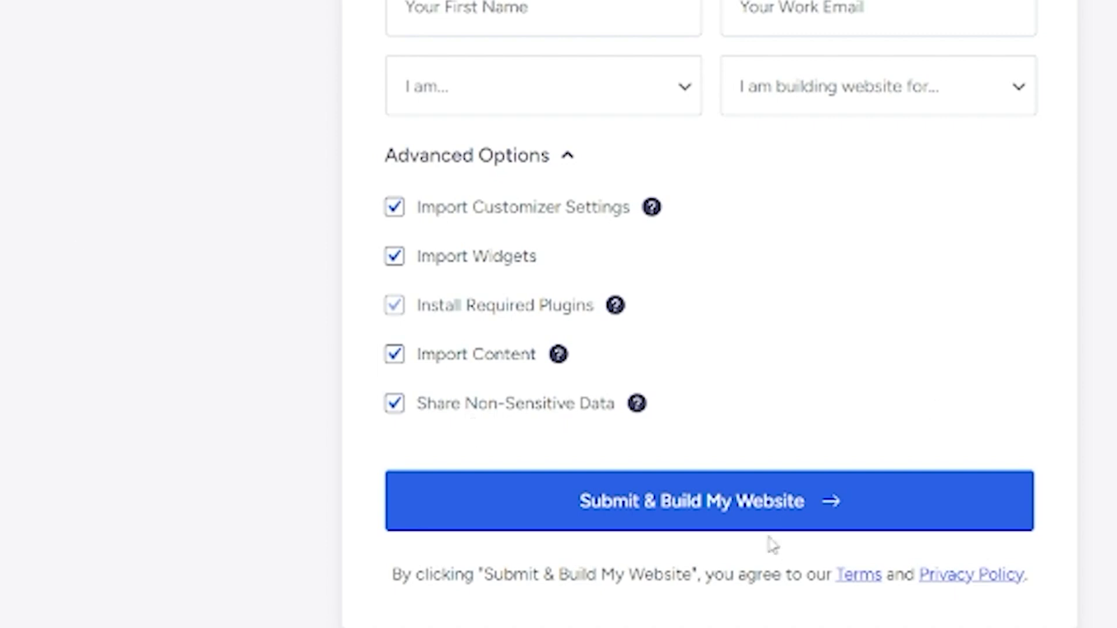
click(736, 515)
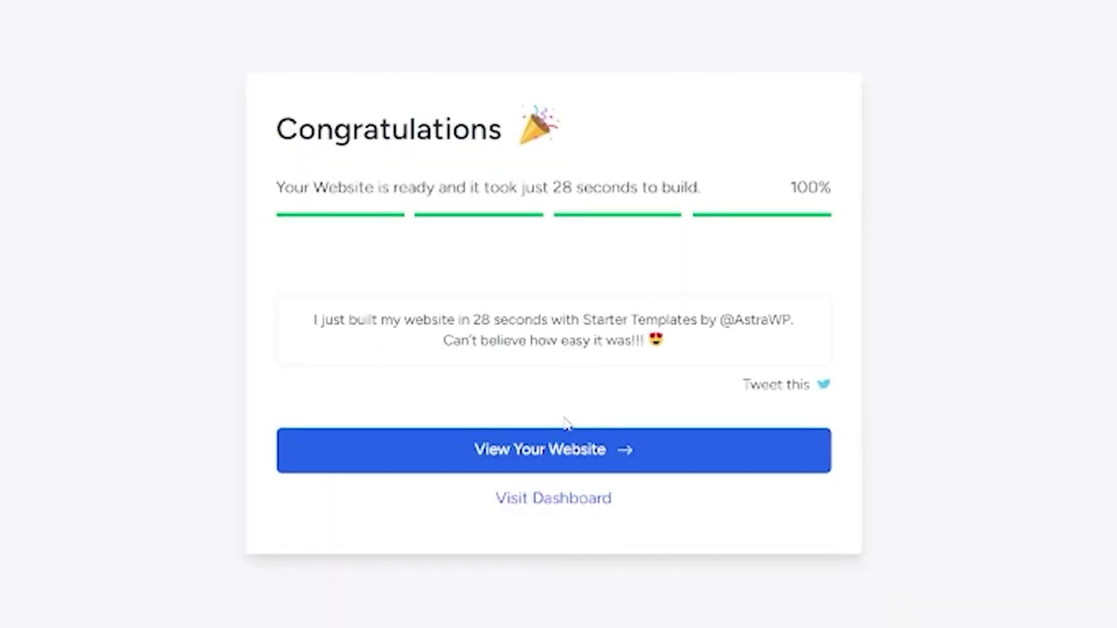
- View the newly built website, look through its homepage and open it for customizing
click(559, 460)
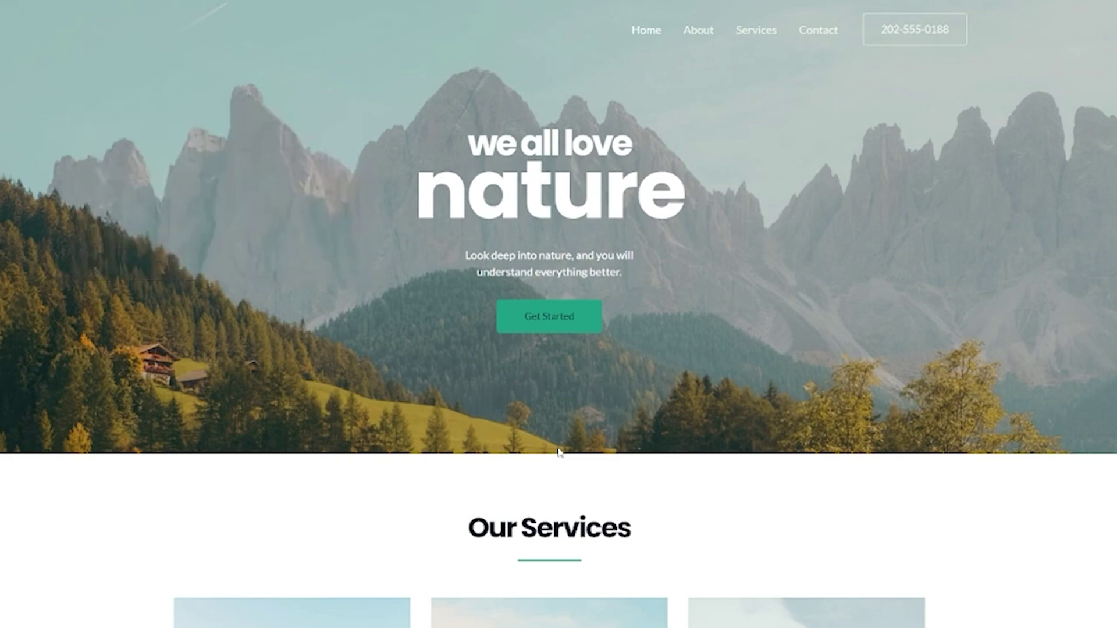
scroll(480, 444, down, 14)
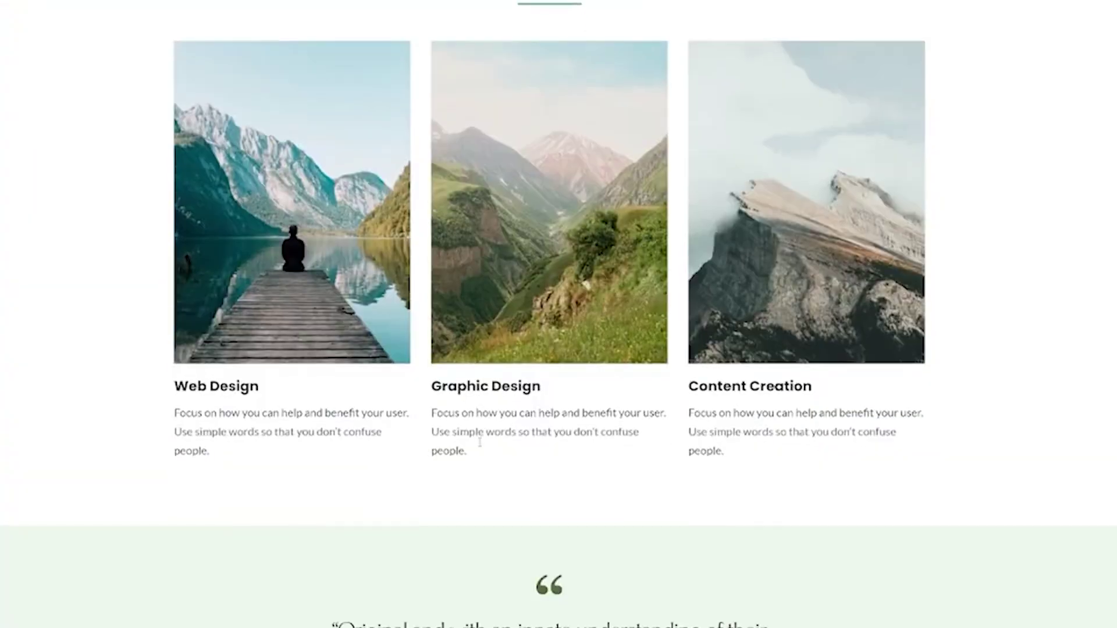
scroll(480, 443, down, 10)
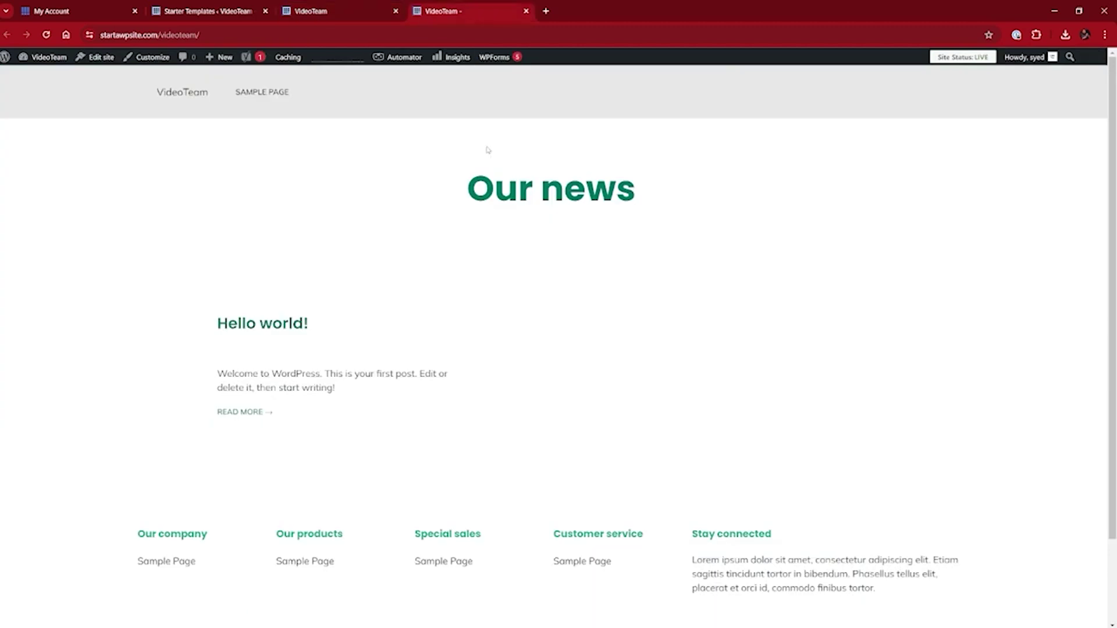
click(317, 11)
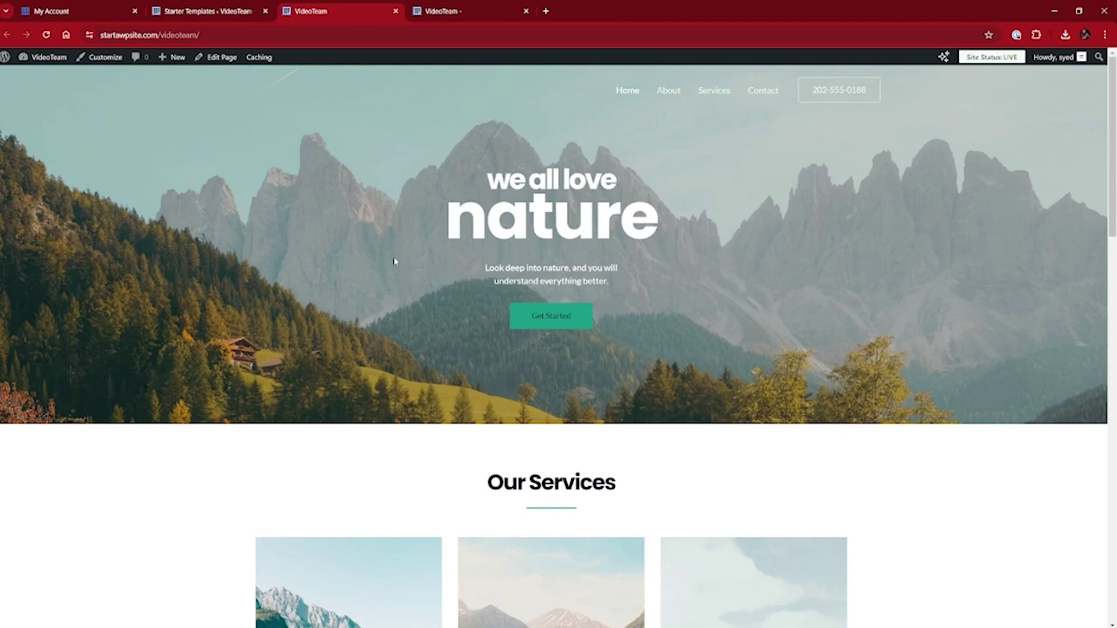
click(102, 61)
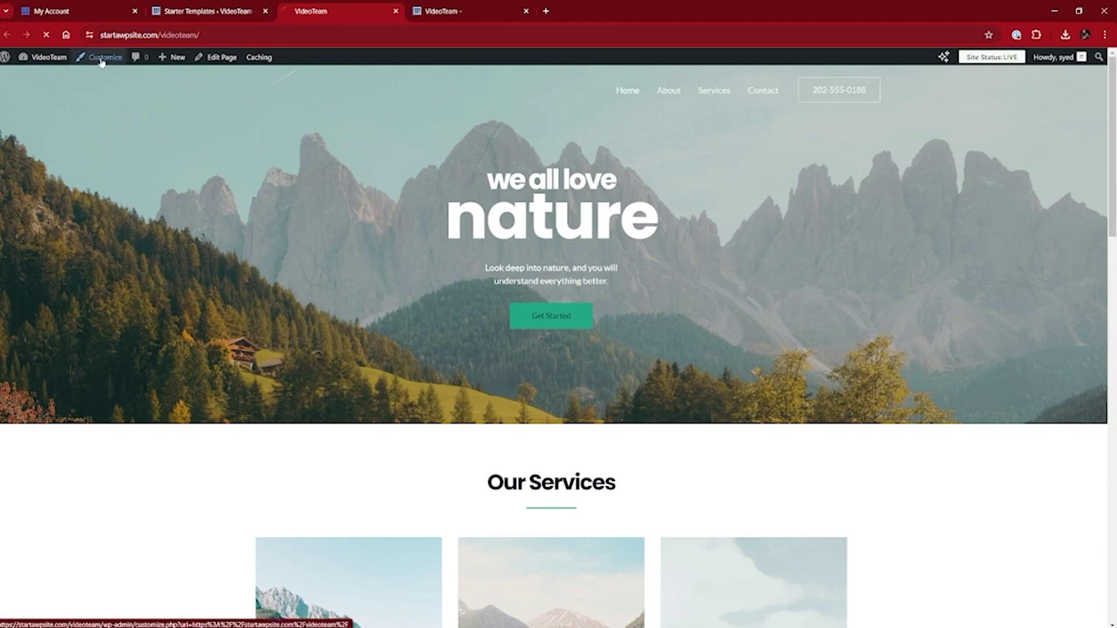
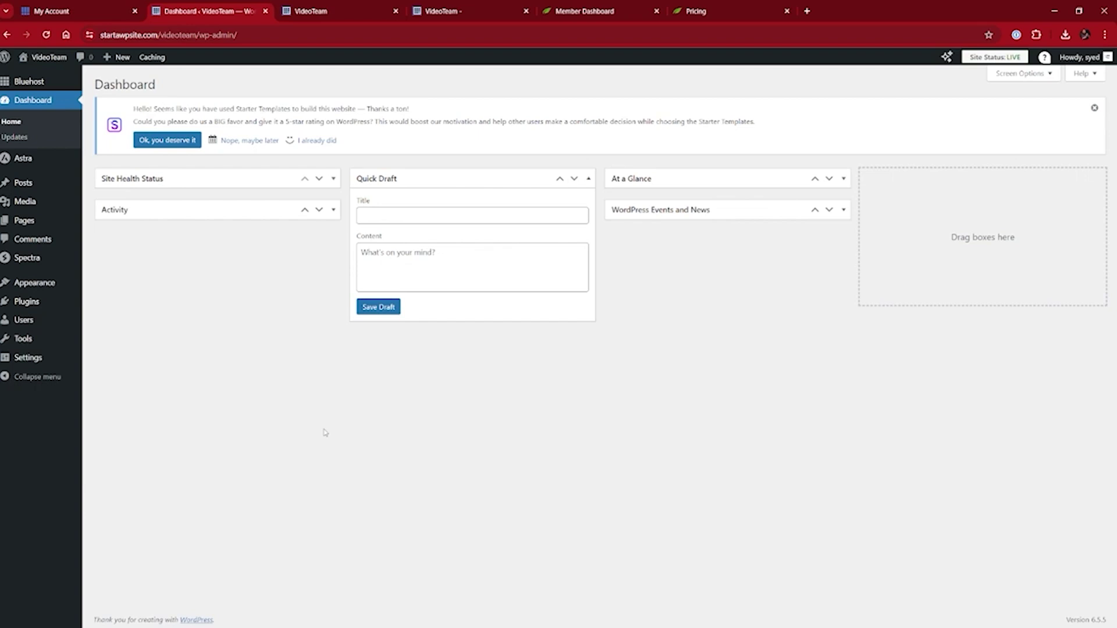
- Add a new plugin by uploading thrive-product-manager-1.21.2.zip from the Downloads folder, then install and activate it
mouse_move(39, 305)
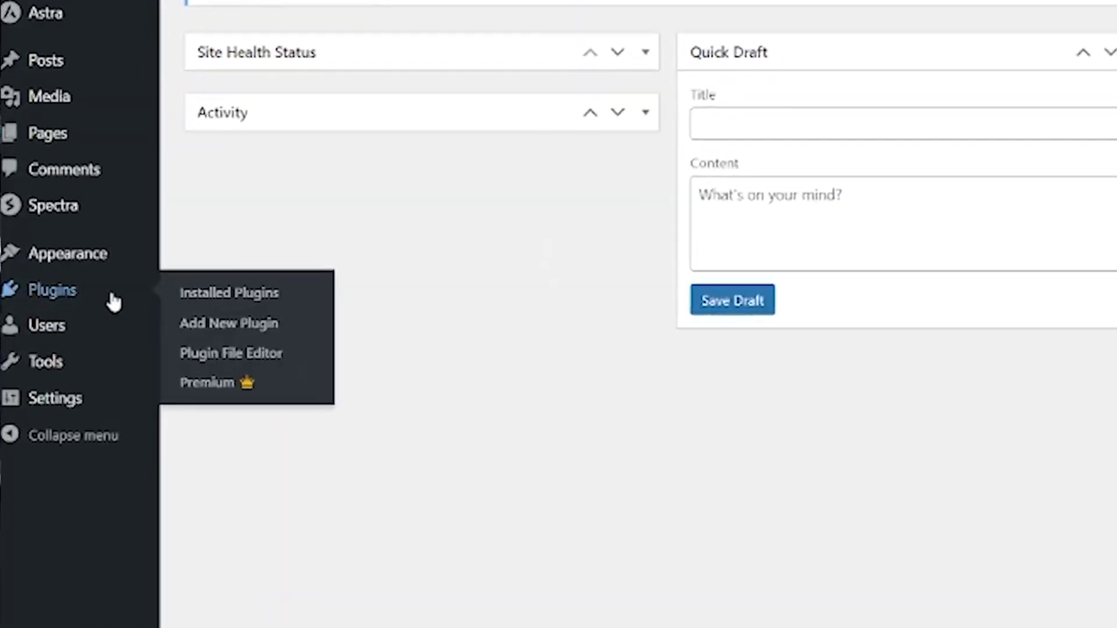
click(238, 330)
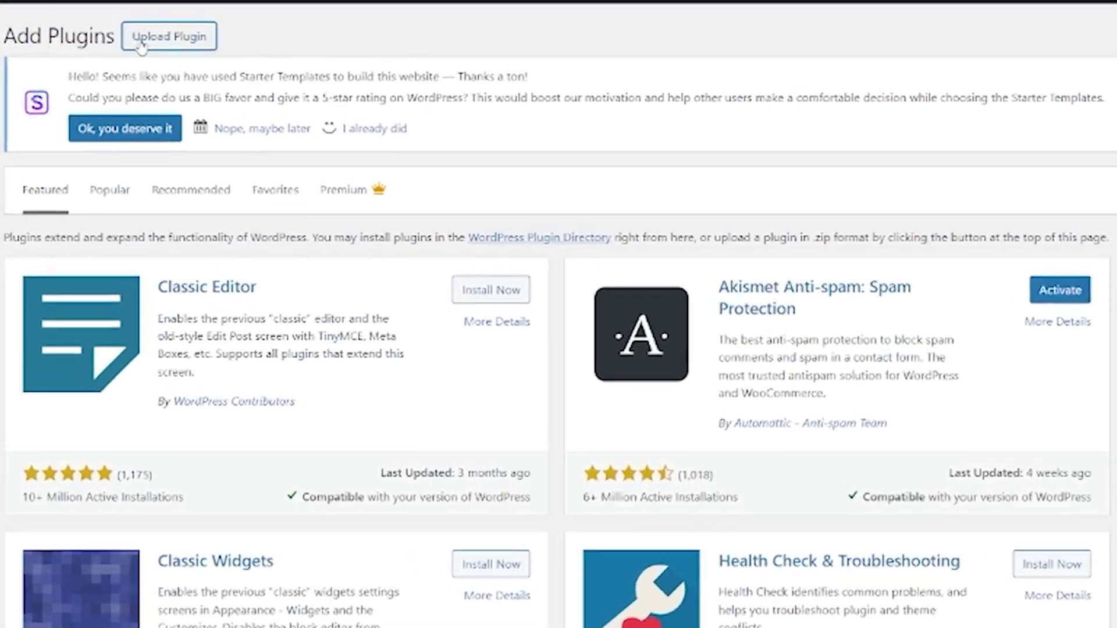
click(108, 46)
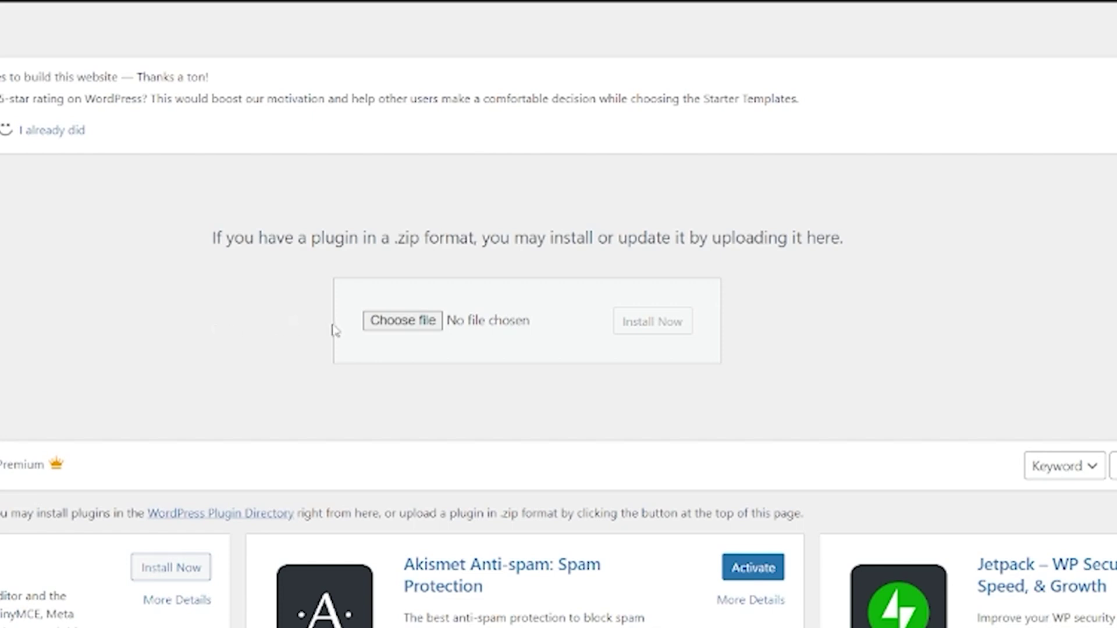
click(407, 327)
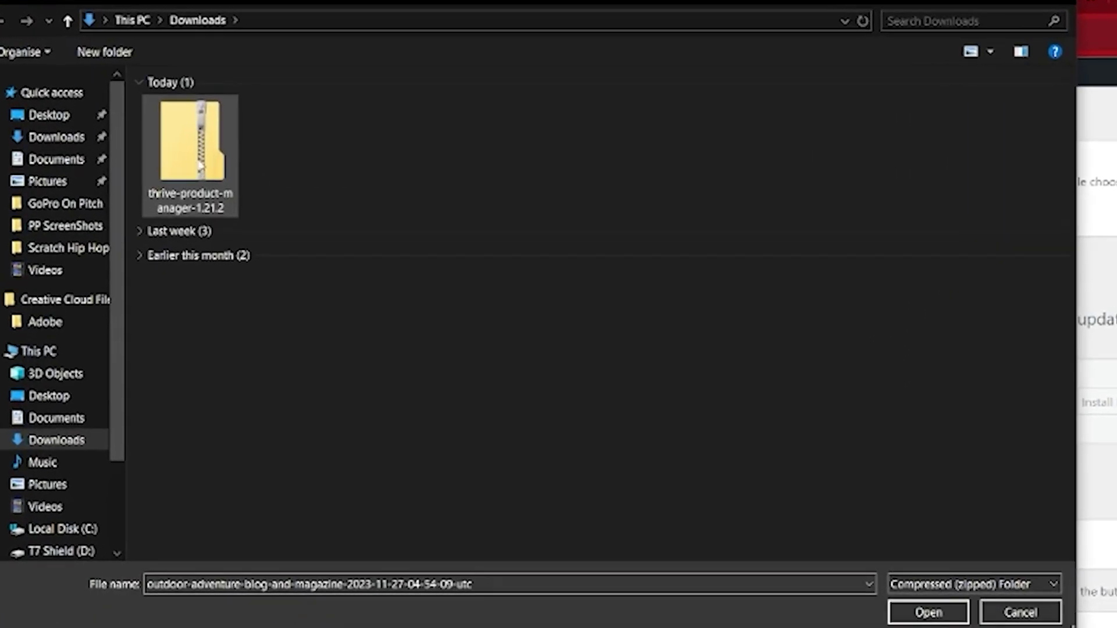
click(220, 192)
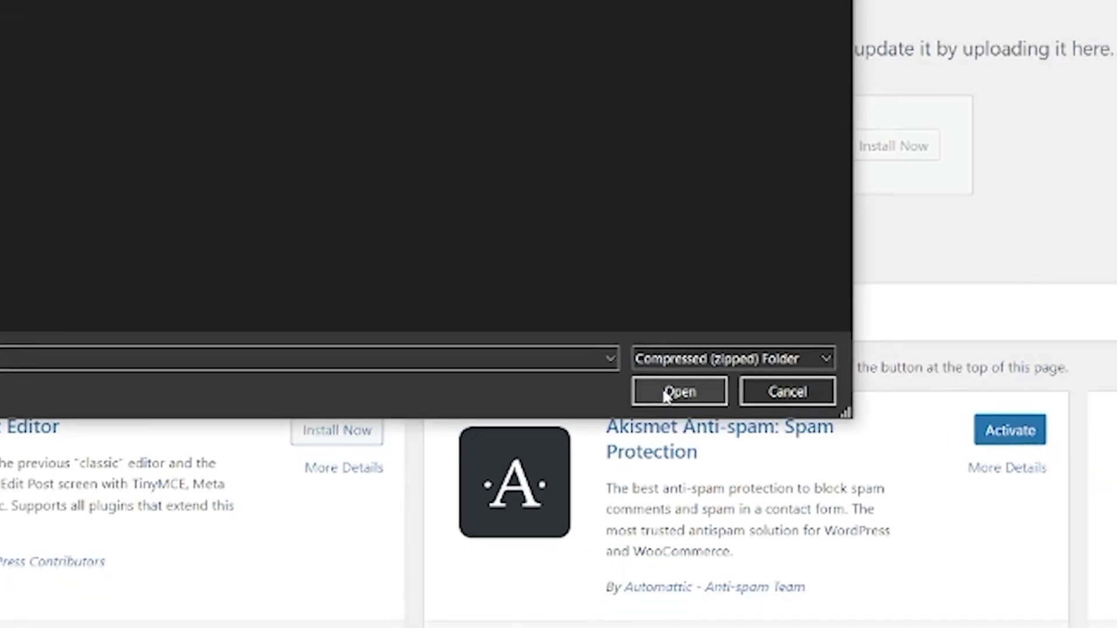
click(666, 395)
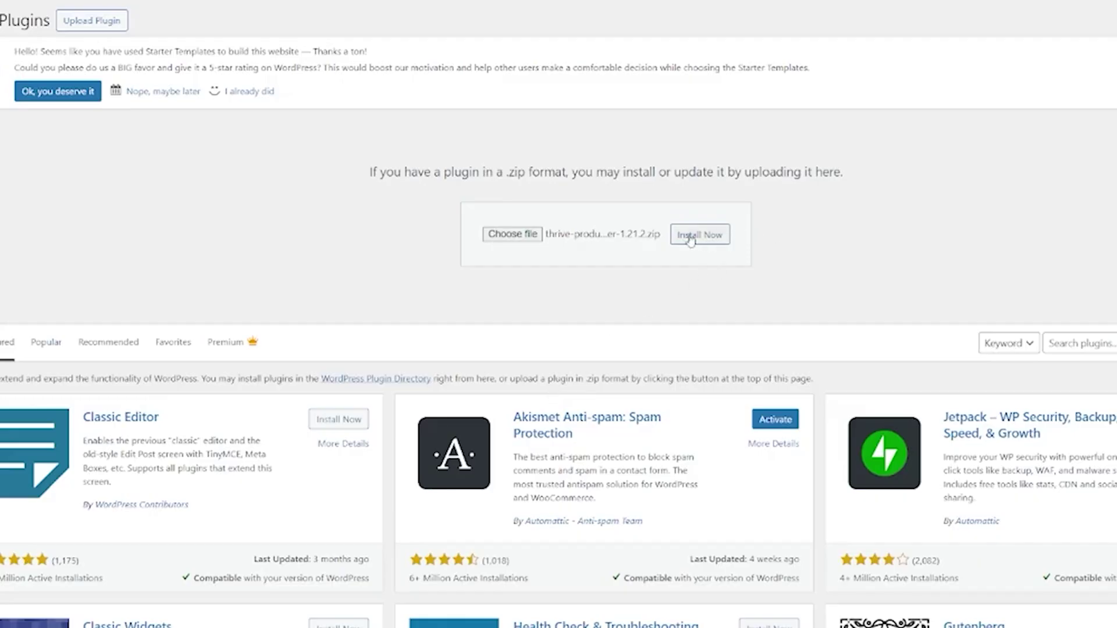
click(691, 236)
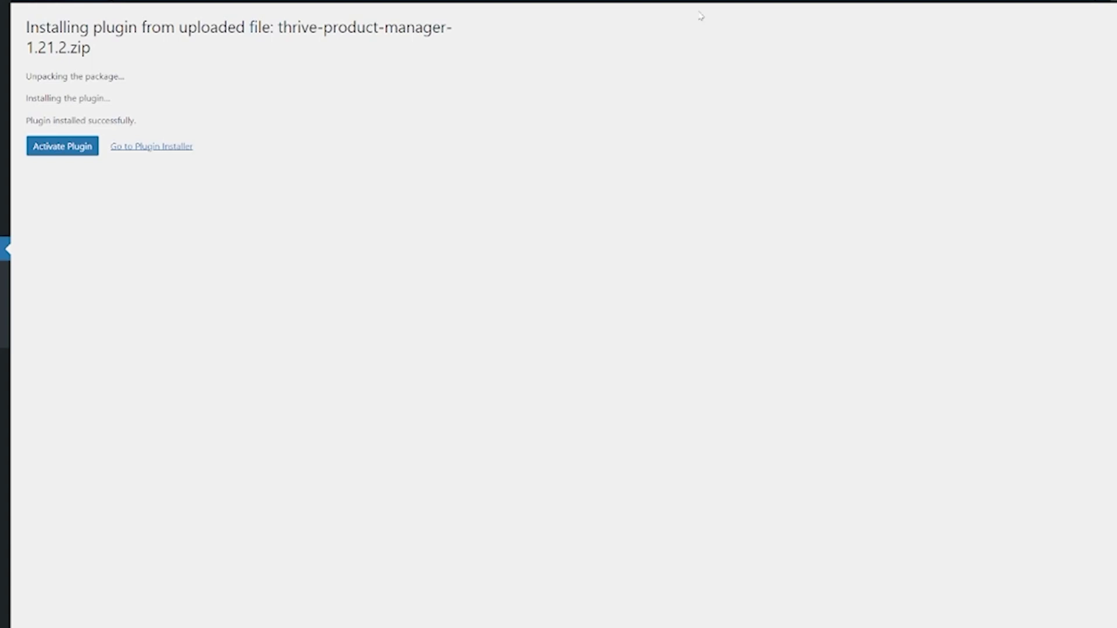
click(64, 149)
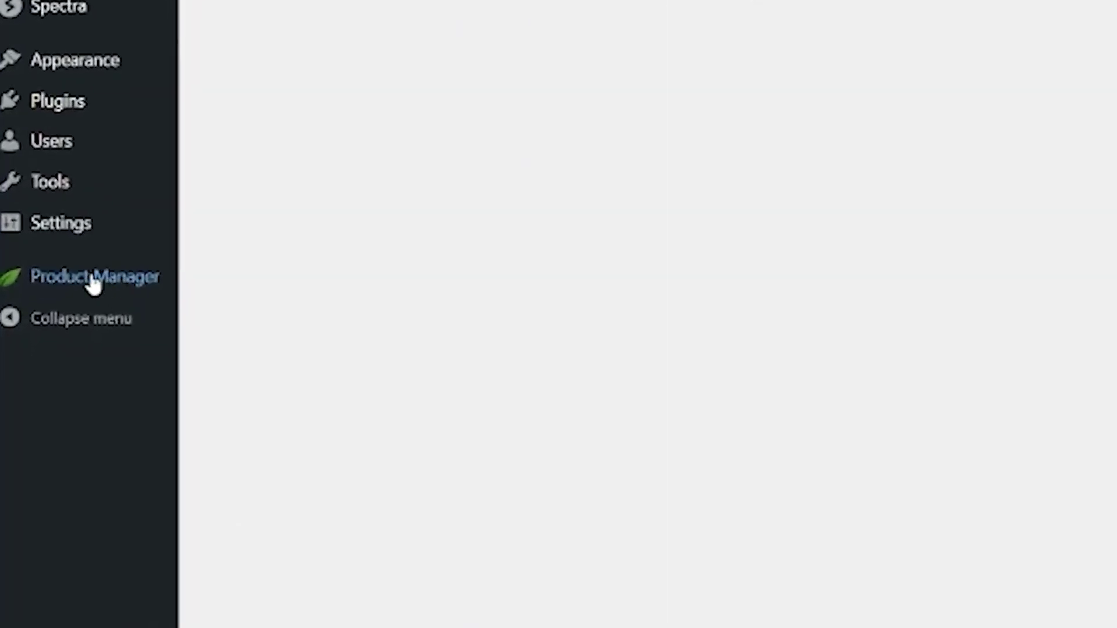
- Open the Thrive Product Manager and log into the Thrive Themes account to access its products
click(93, 282)
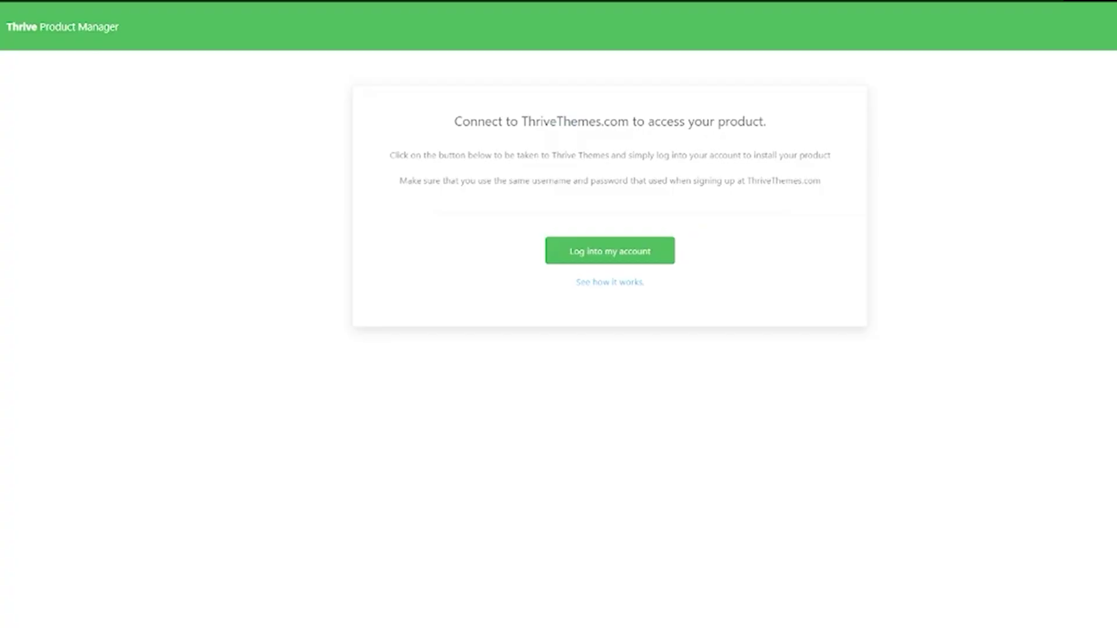
click(603, 256)
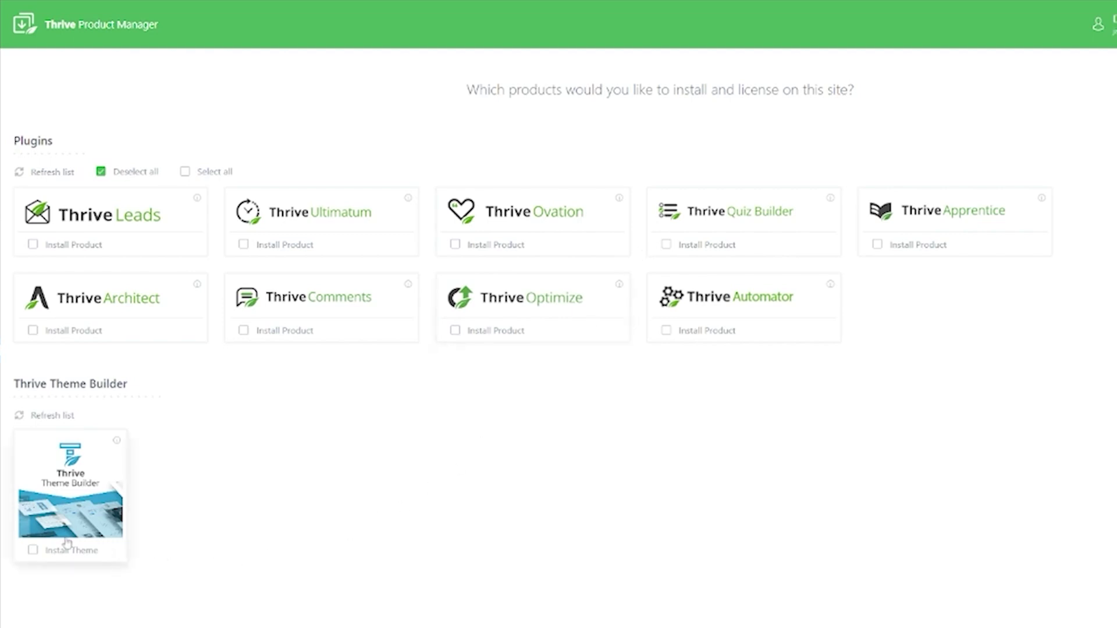
- Select only the Thrive Theme Builder theme in the product list and install it on the site
click(32, 550)
scroll(31, 538, down, 2)
scroll(35, 536, down, 1)
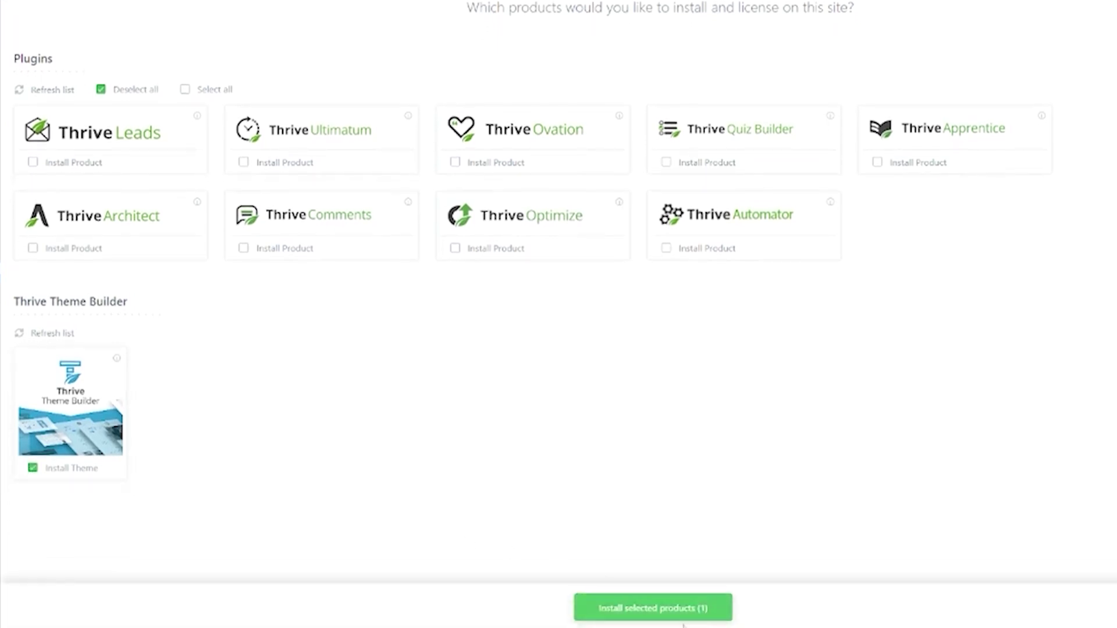
click(640, 619)
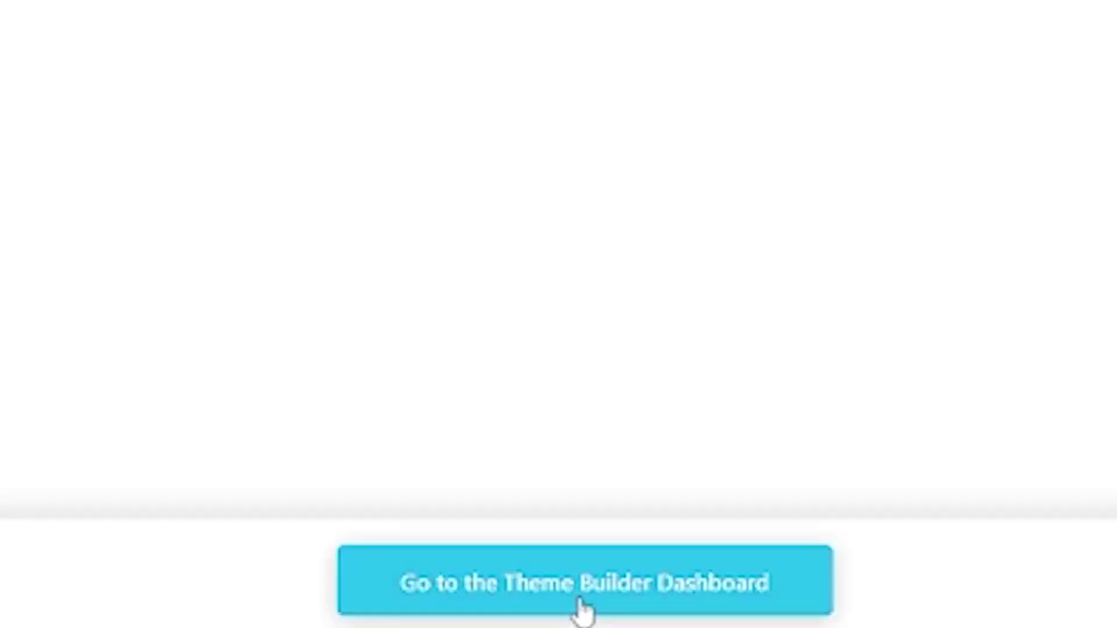
- Go to the Theme Builder dashboard and choose the Ommi theme for the site
click(582, 608)
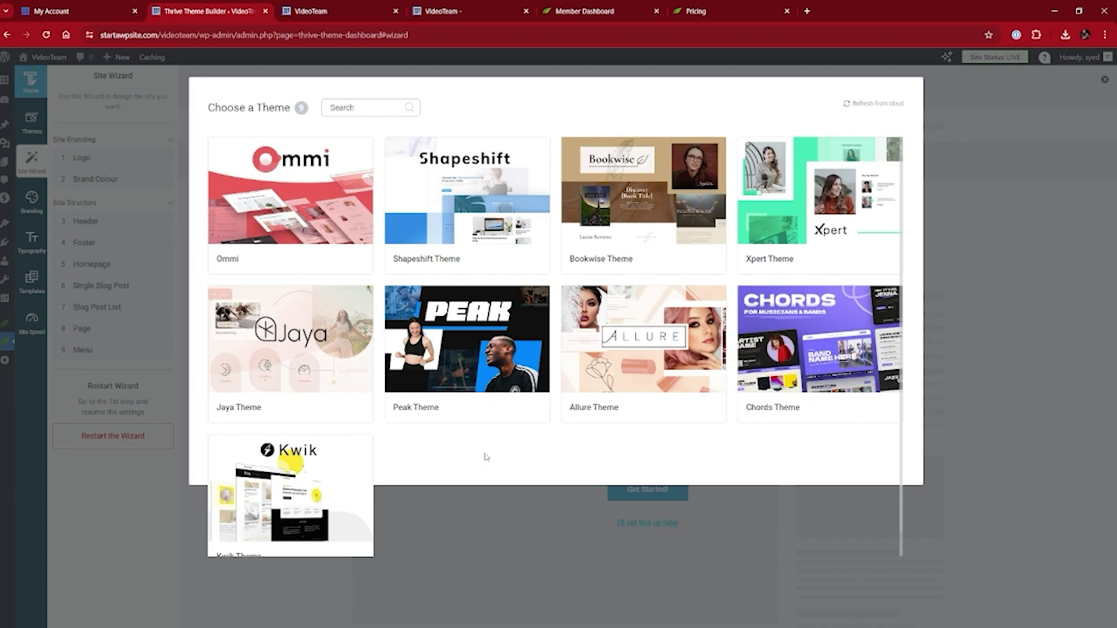
mouse_move(272, 204)
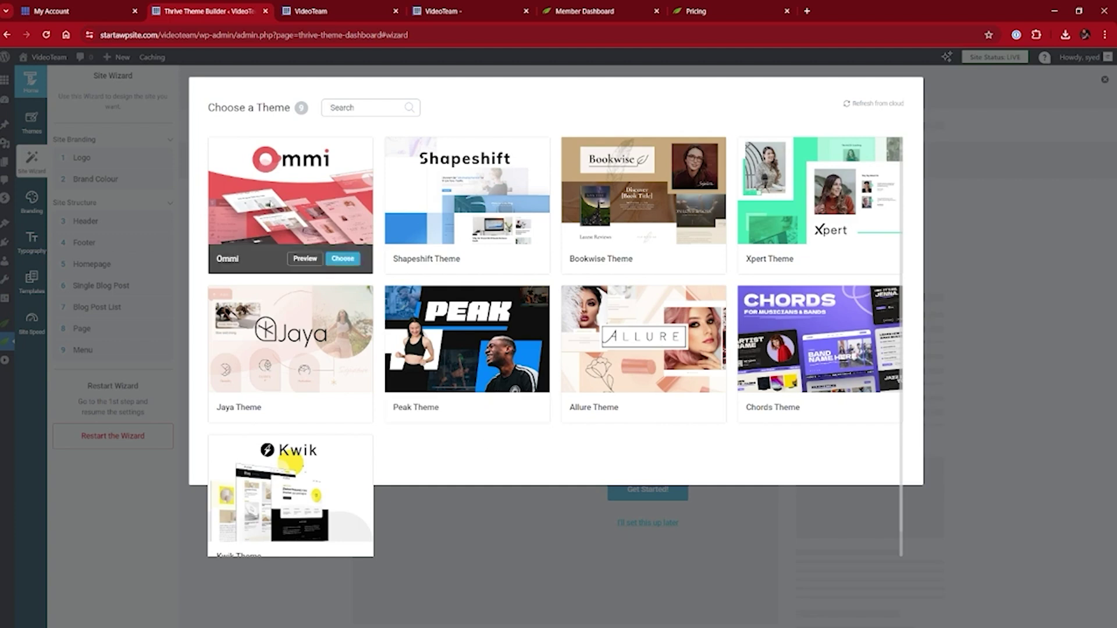
click(343, 259)
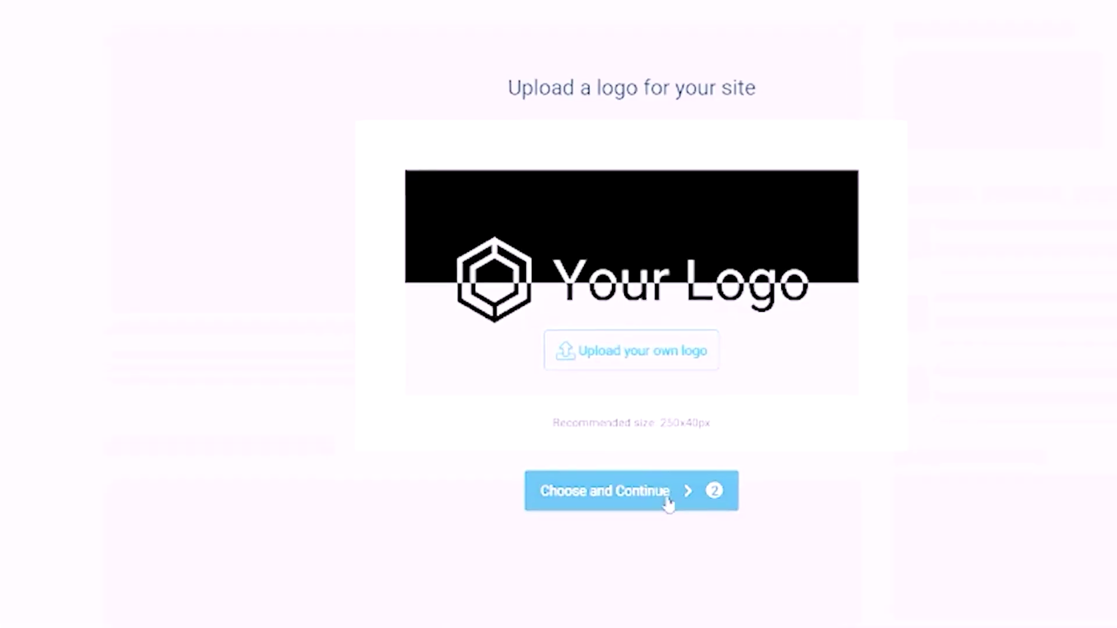
- Keep the default logo and brand colour in the Site Wizard, and accept the offered header and footer templates
click(668, 504)
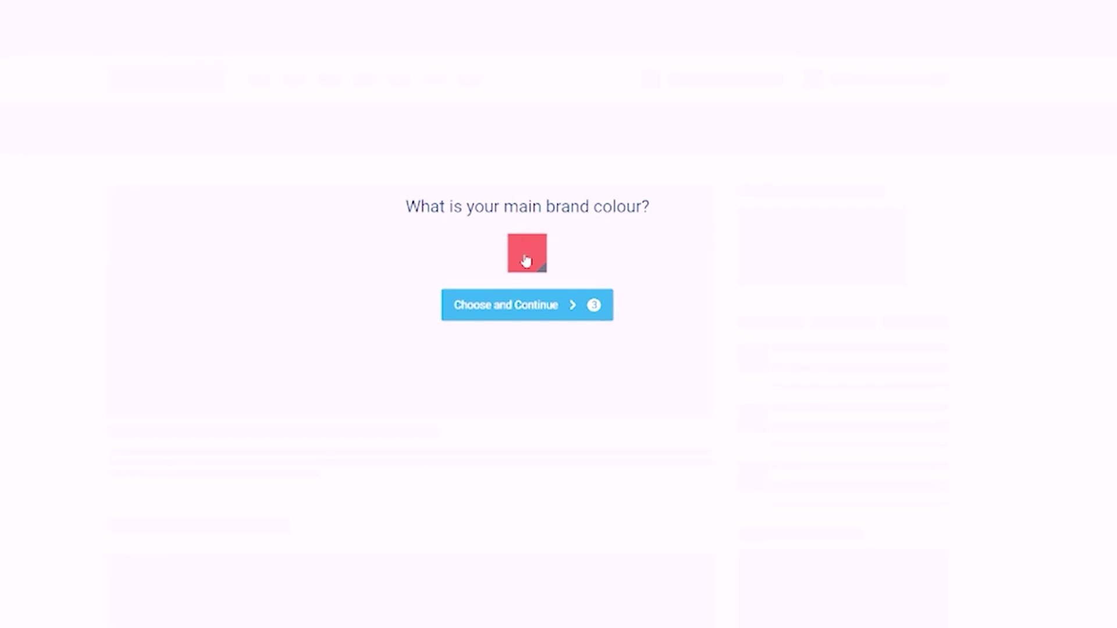
click(483, 303)
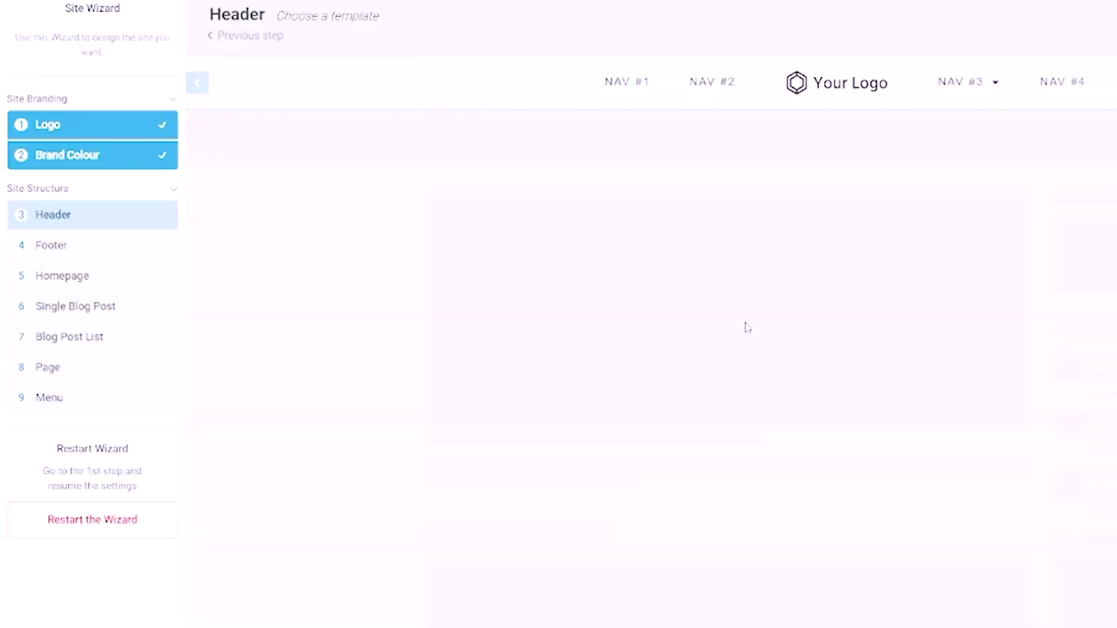
click(639, 85)
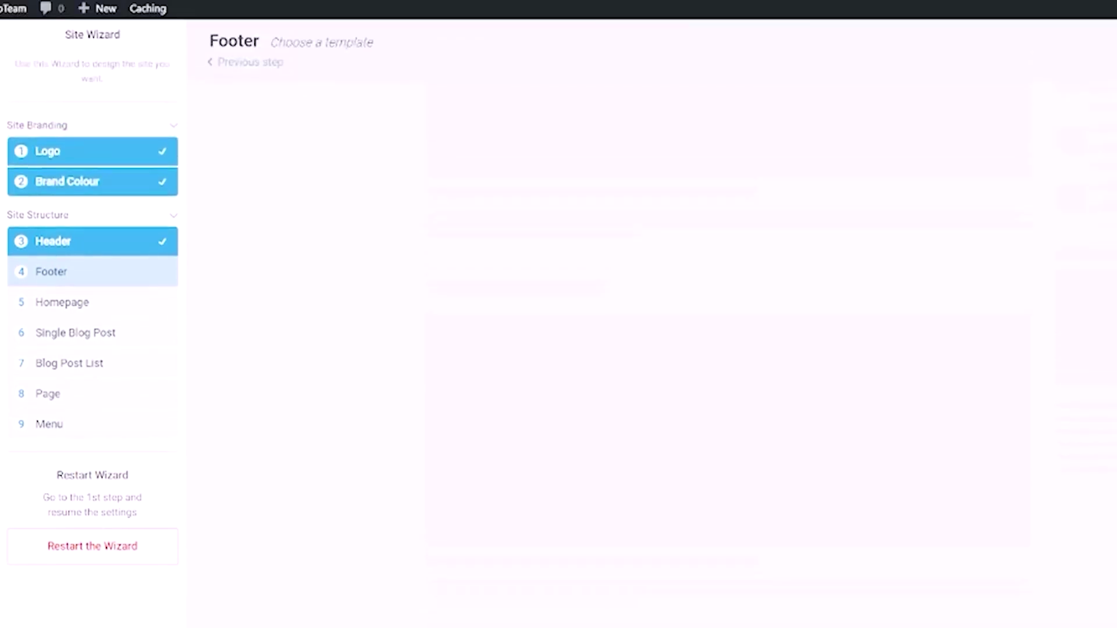
click(917, 434)
click(358, 314)
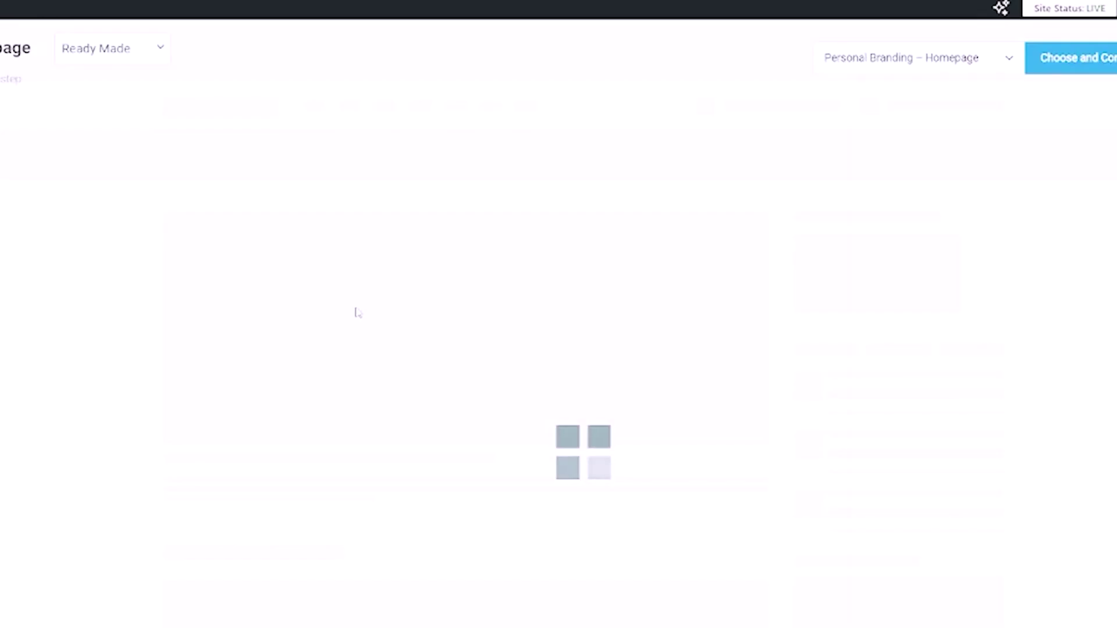
- Browse the ready-made homepage templates, choose one with article lists and a sign-up form, and continue the wizard to the menu choice
scroll(447, 434, down, 8)
scroll(451, 374, up, 10)
scroll(456, 451, down, 5)
click(906, 58)
scroll(639, 301, down, 5)
scroll(639, 301, up, 10)
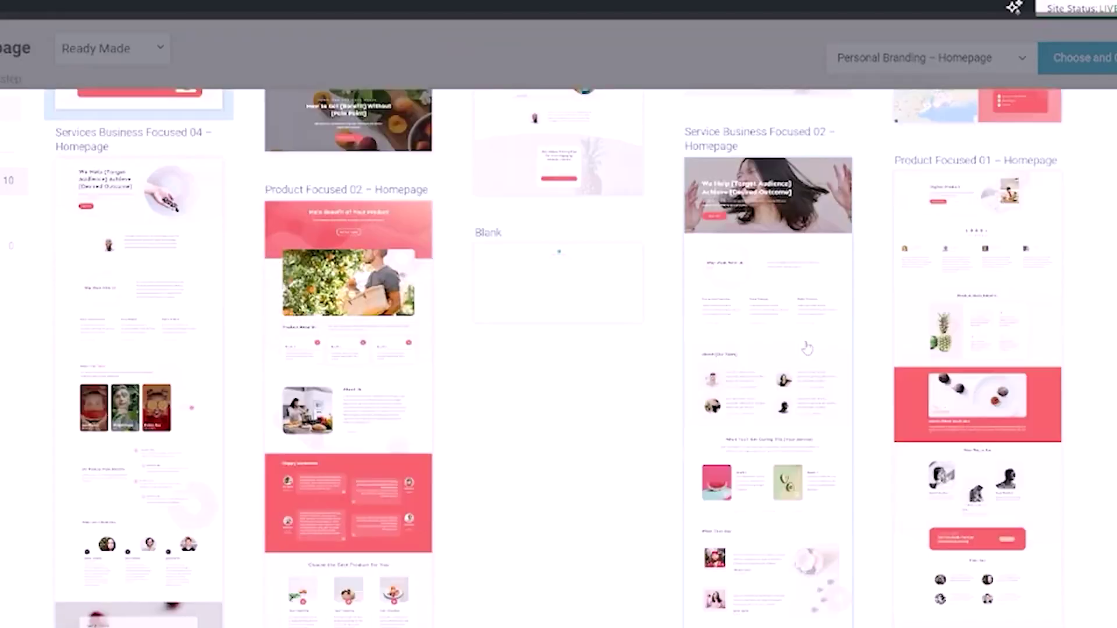
click(639, 302)
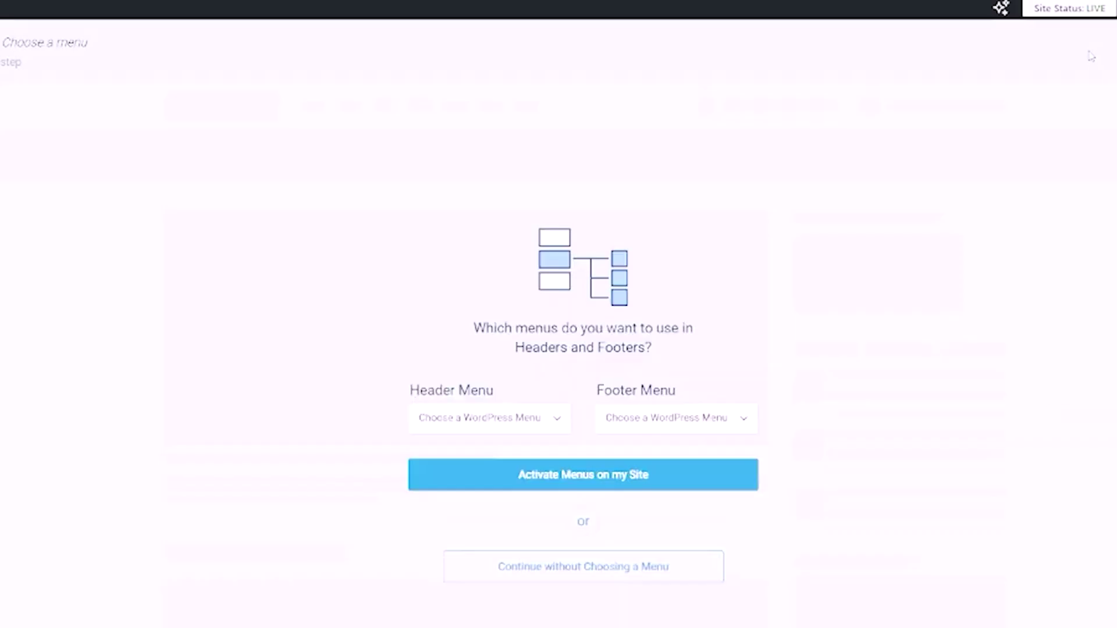
- Assign the Header menu to the header and the Footer Menu to the footer, then activate the menus on the site
click(489, 417)
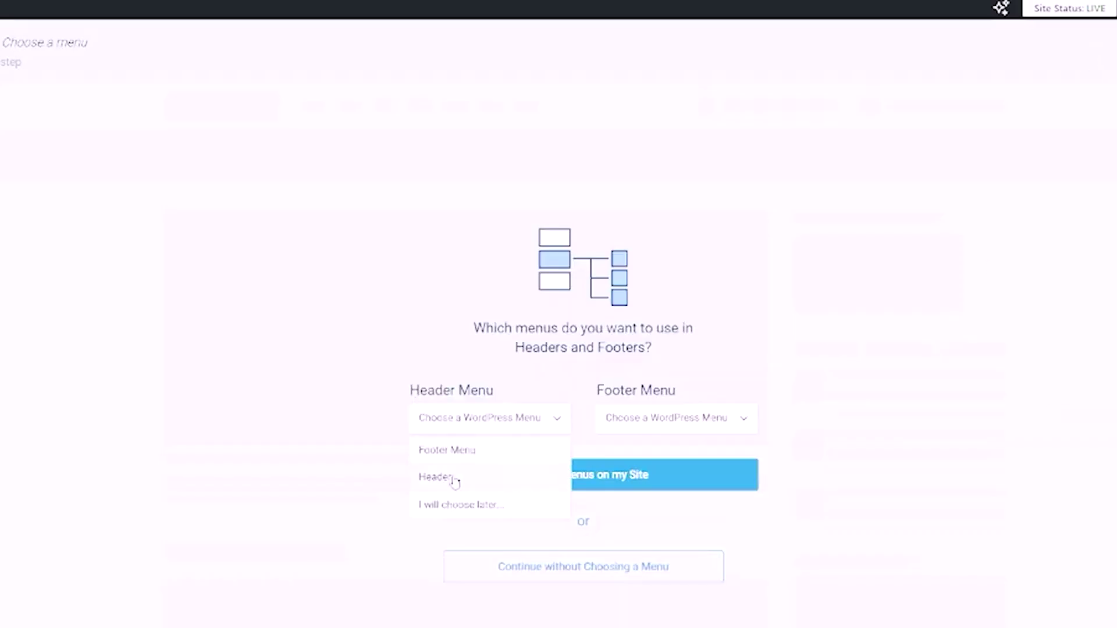
click(454, 474)
click(675, 418)
click(640, 448)
click(640, 475)
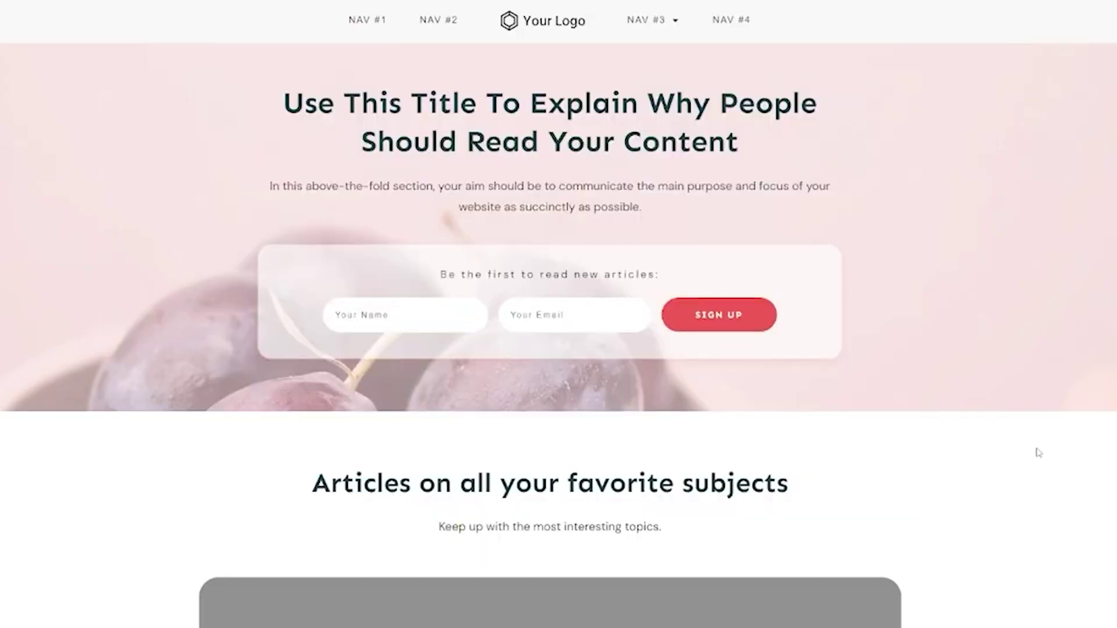
- Look through the new Ommi homepage from the hero section down to the footer, checking its article, testimonial, about and sign-up sections
scroll(1039, 453, down, 10)
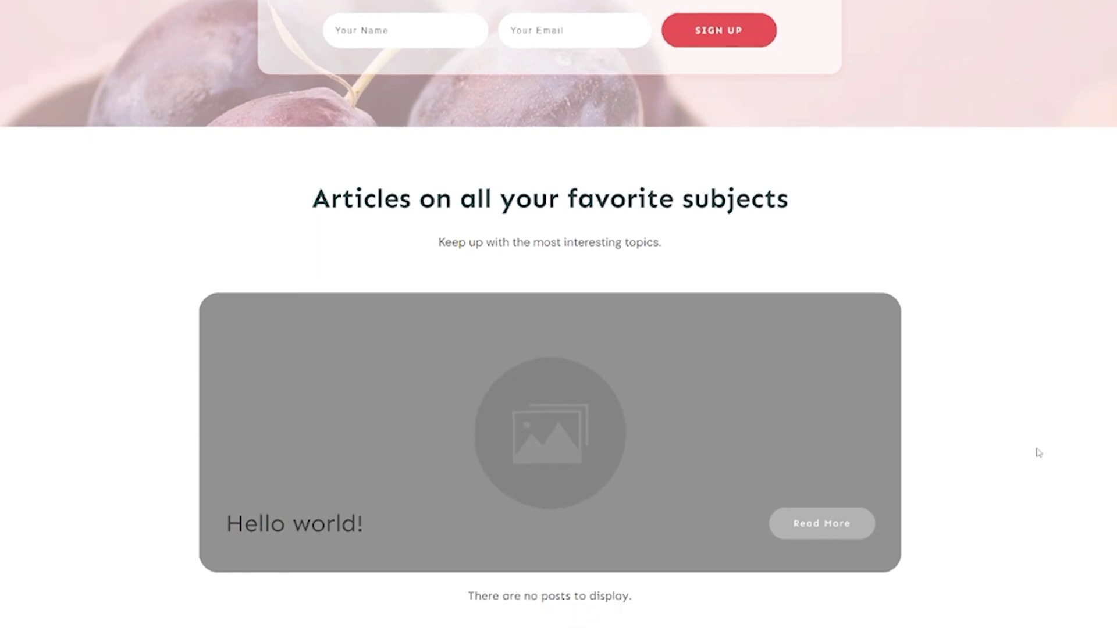
scroll(1038, 453, down, 7)
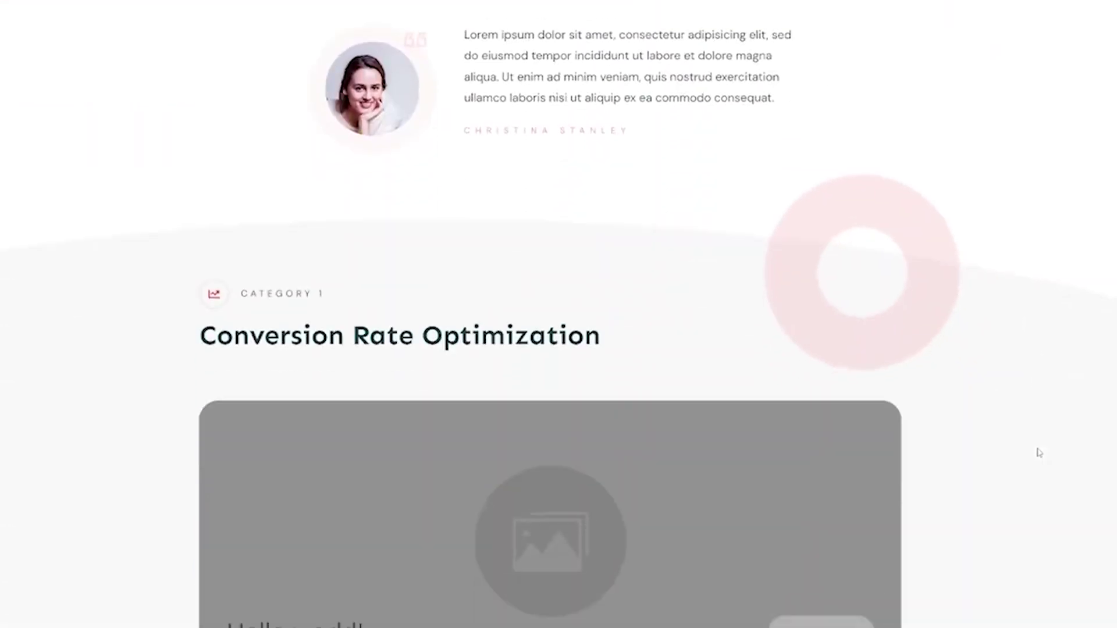
scroll(1040, 453, down, 9)
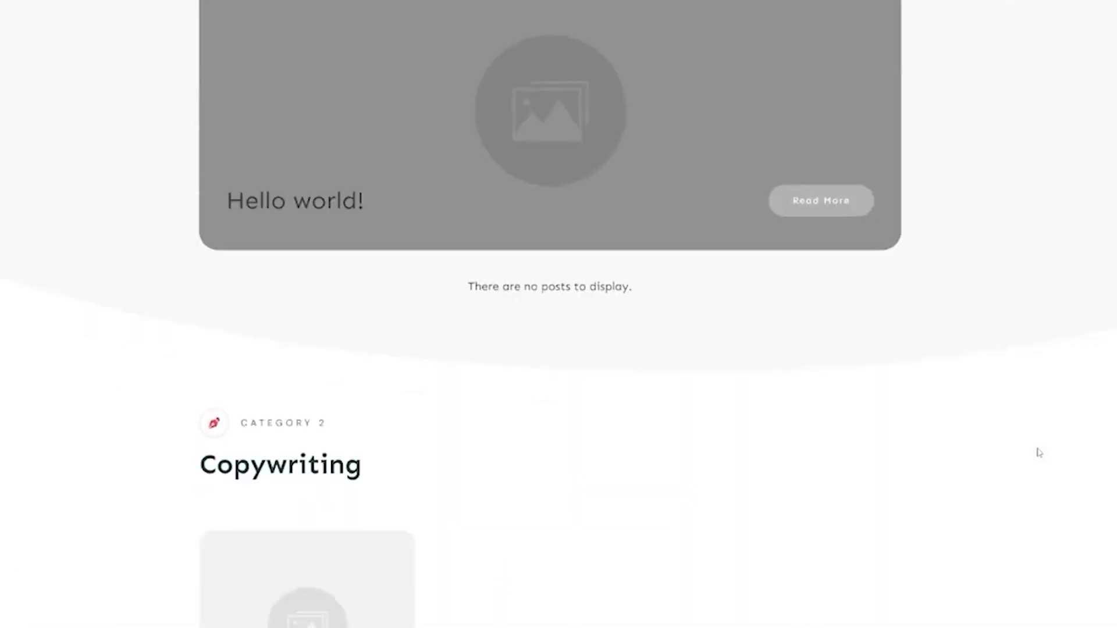
scroll(1040, 452, down, 6)
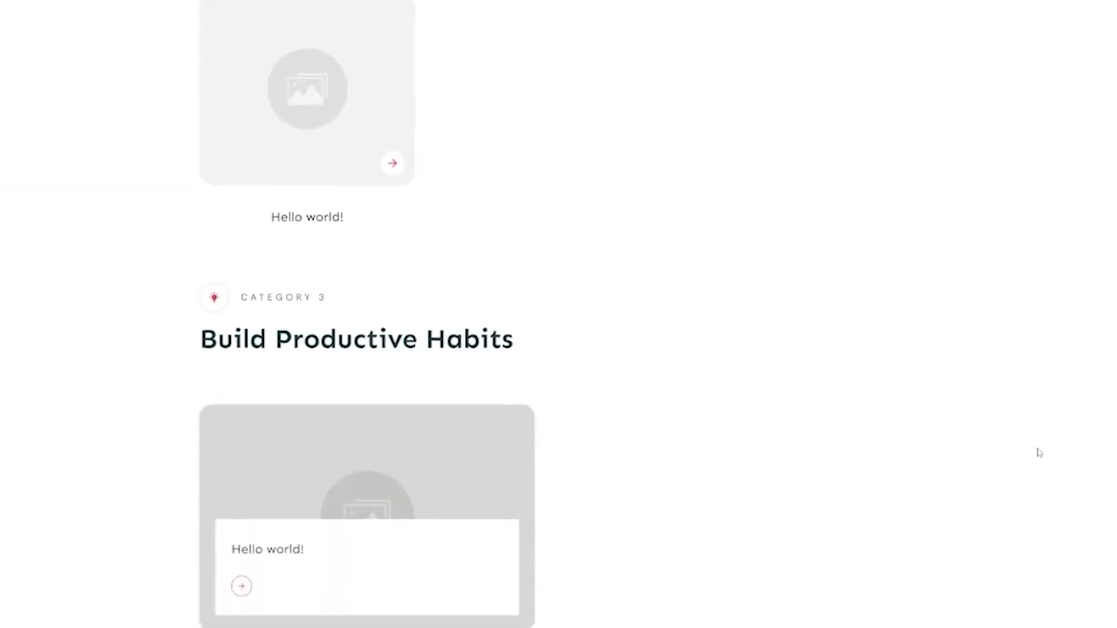
scroll(1039, 453, down, 6)
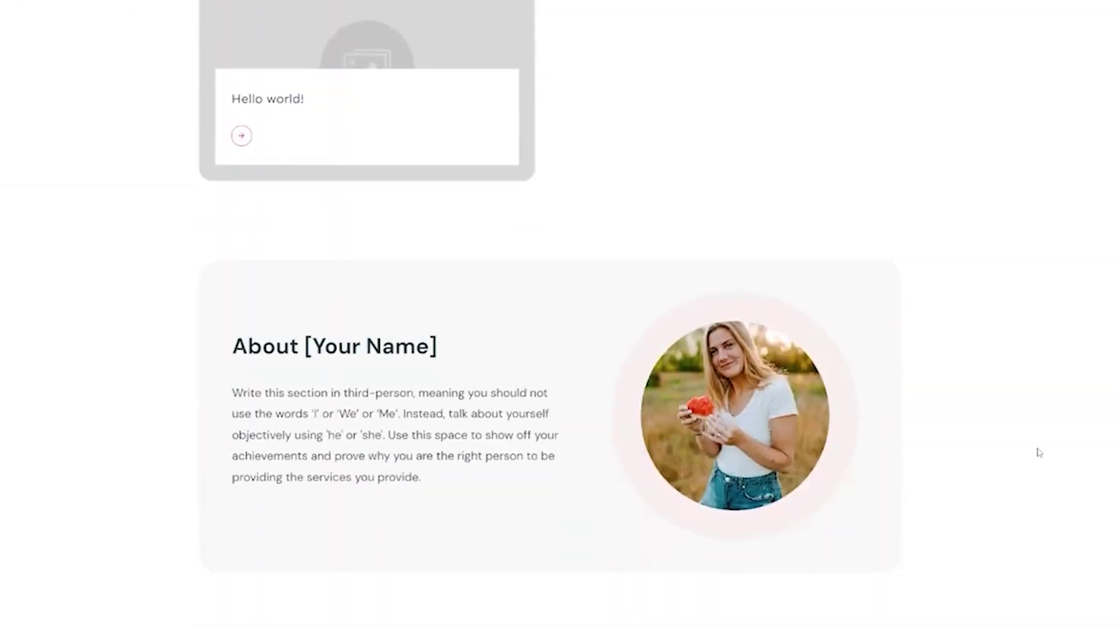
scroll(1040, 453, down, 9)
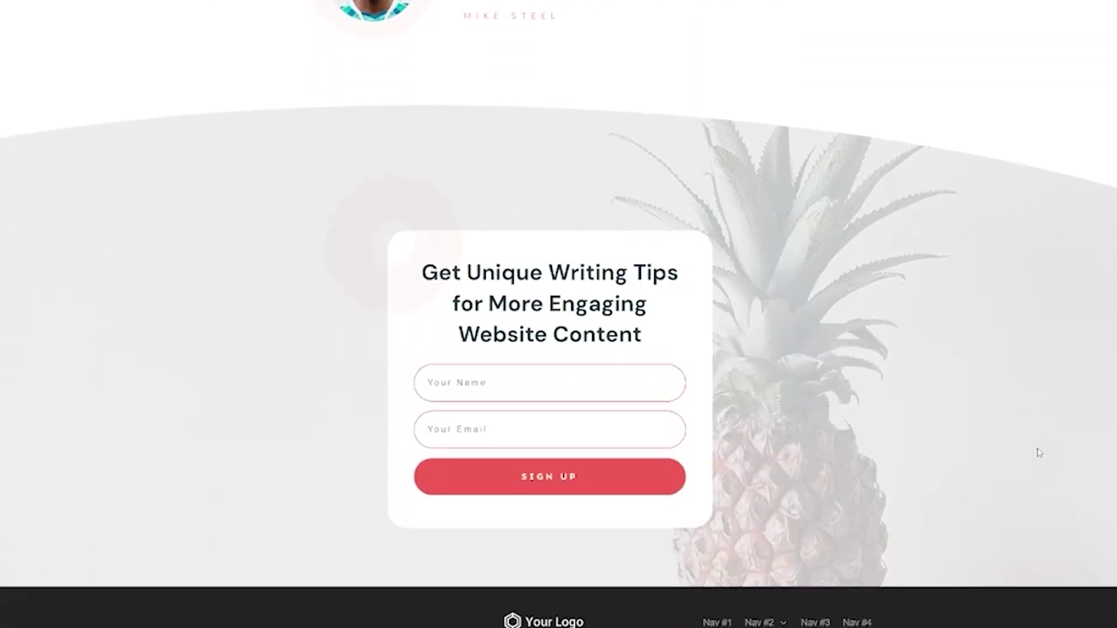
scroll(952, 481, up, 2)
scroll(952, 481, up, 20)
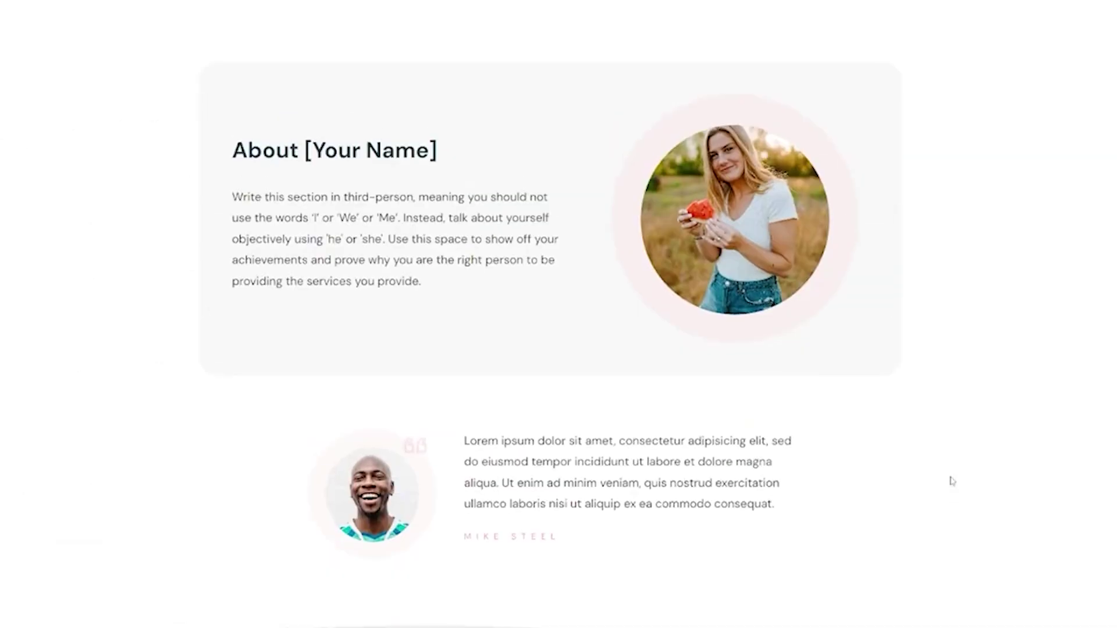
scroll(334, 309, down, 6)
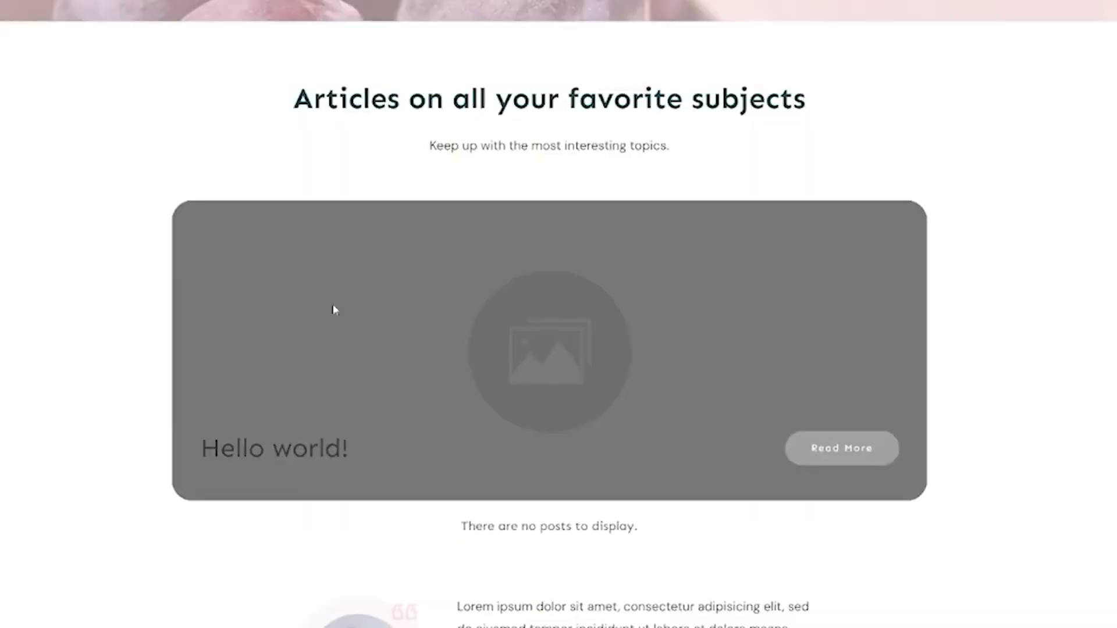